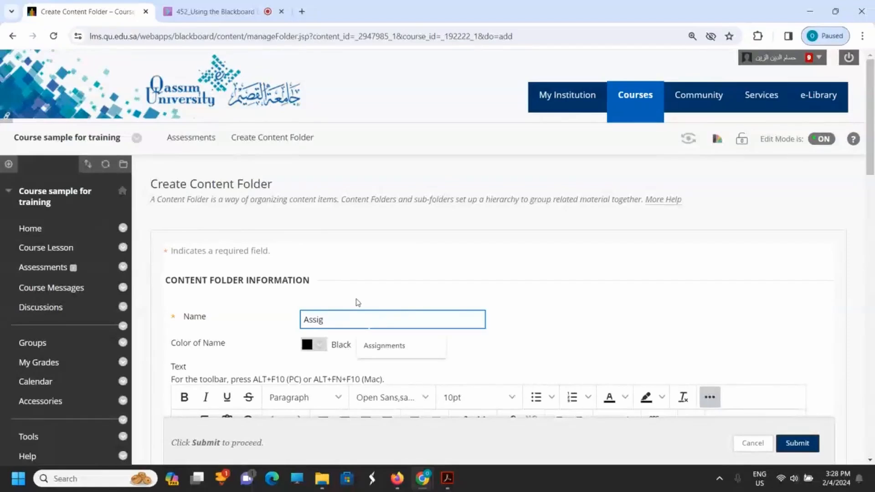
# Step: Create the content folder named Assignments with tracking of the number of views turned on
pyautogui.write('nments')
pyautogui.click(679, 321)
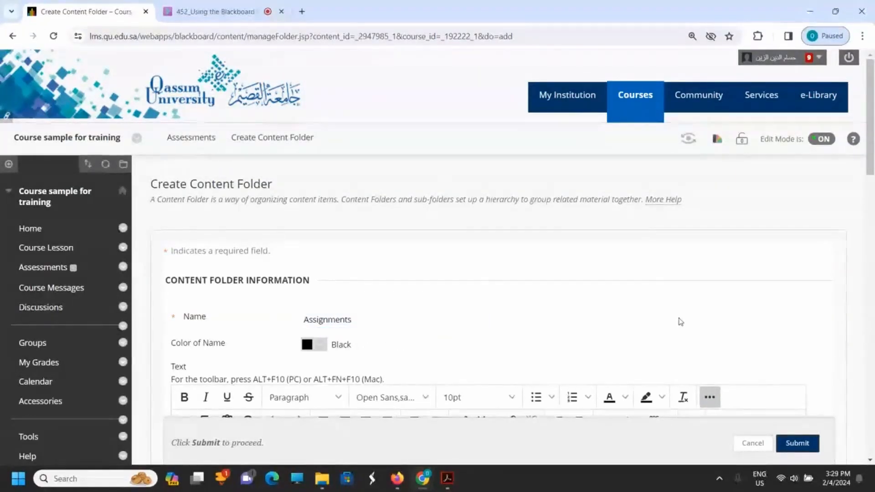
pyautogui.scroll(-1, 679, 321)
pyautogui.scroll(-10, 674, 322)
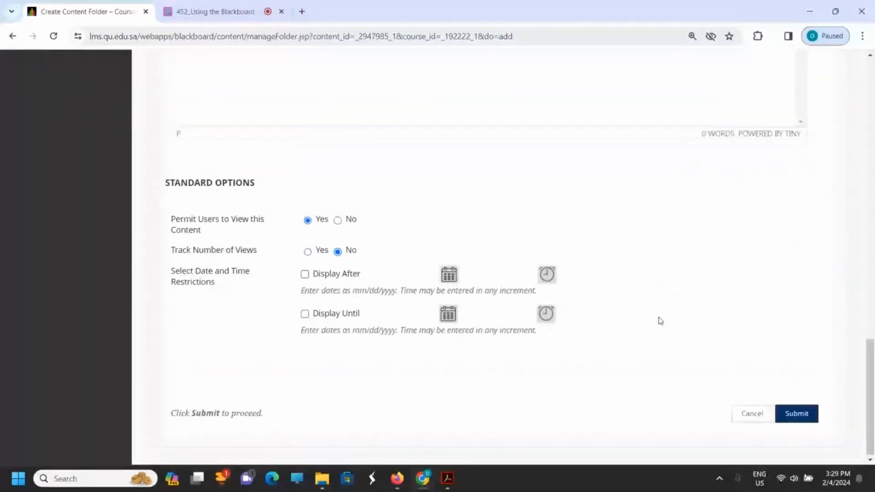
pyautogui.click(322, 247)
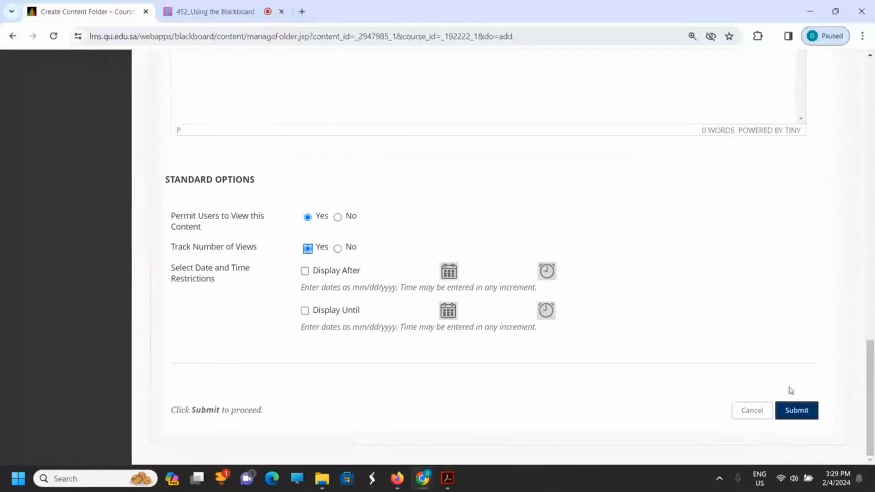
pyautogui.click(796, 411)
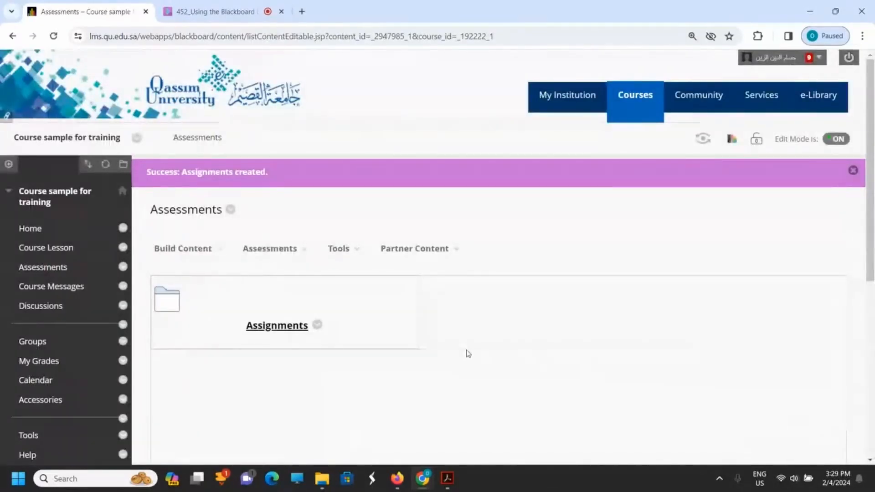
# Step: Create a second content folder named Exams in the Assessments area
pyautogui.click(207, 257)
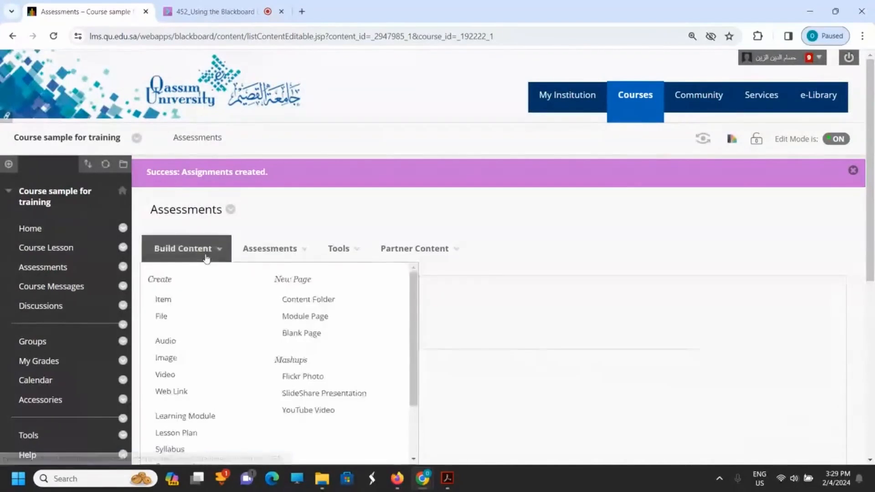
pyautogui.click(339, 304)
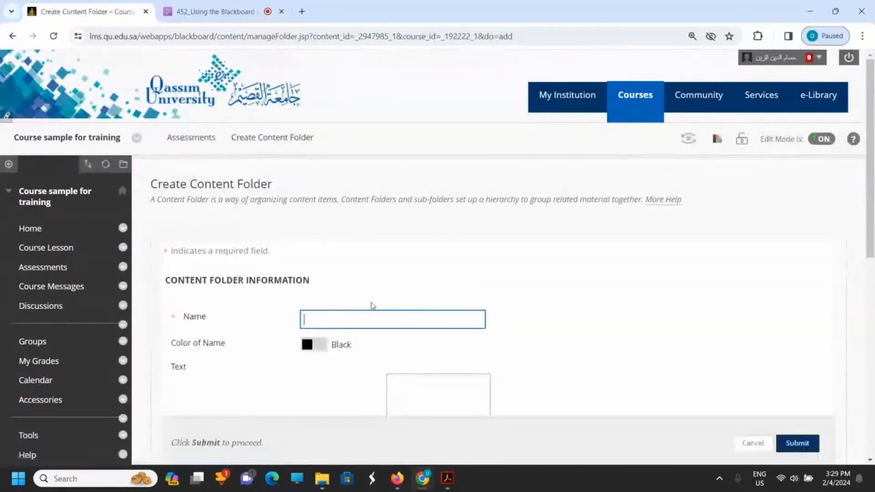
pyautogui.write('Ex')
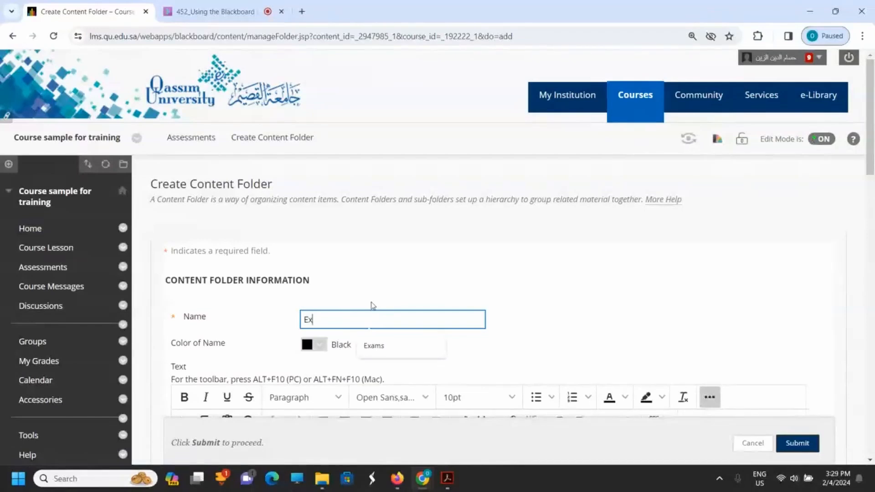
pyautogui.write('ams')
pyautogui.click(704, 329)
pyautogui.scroll(-1, 727, 318)
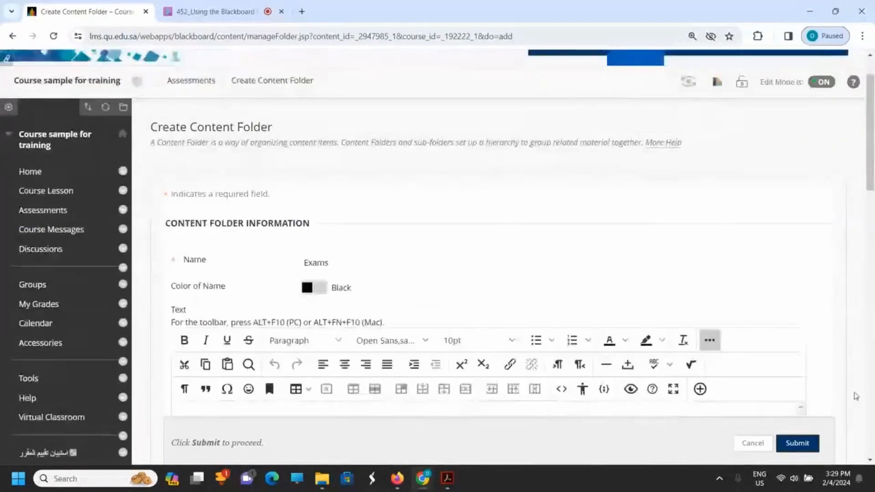
pyautogui.scroll(-5, 855, 396)
pyautogui.click(797, 443)
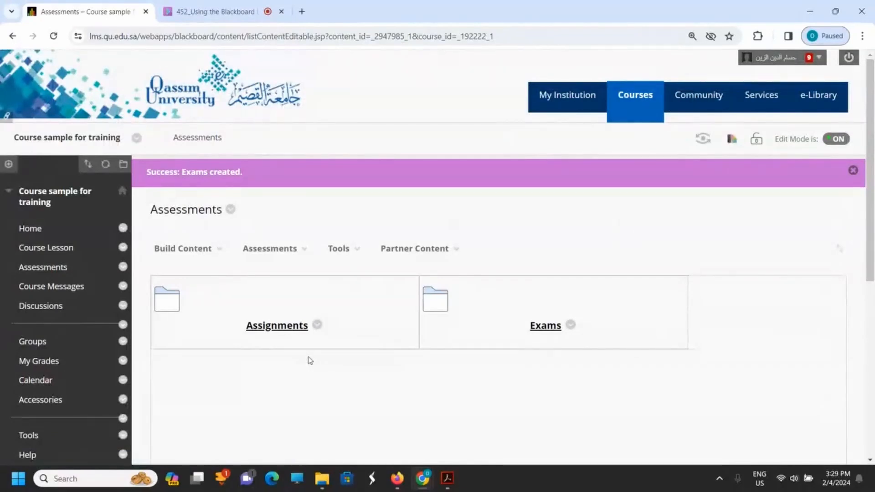
# Step: Open the Assignments folder and start creating a new assignment in it
pyautogui.click(264, 335)
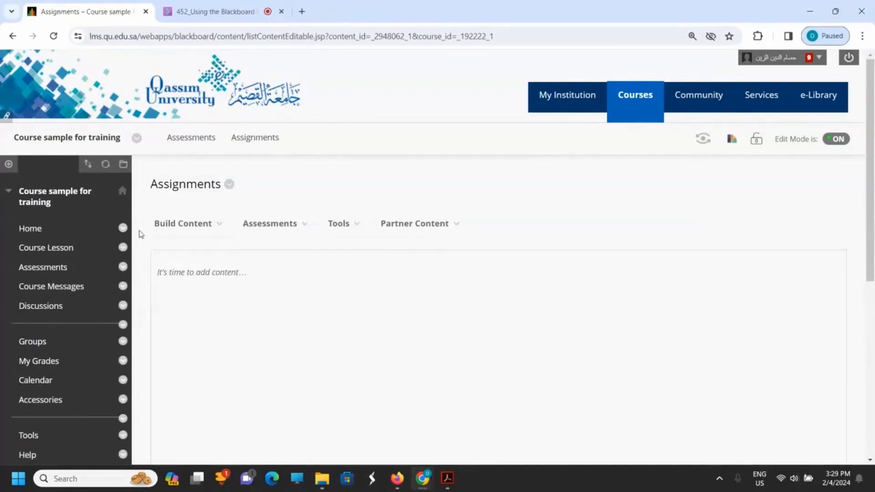
pyautogui.click(160, 225)
pyautogui.click(306, 224)
pyautogui.click(404, 225)
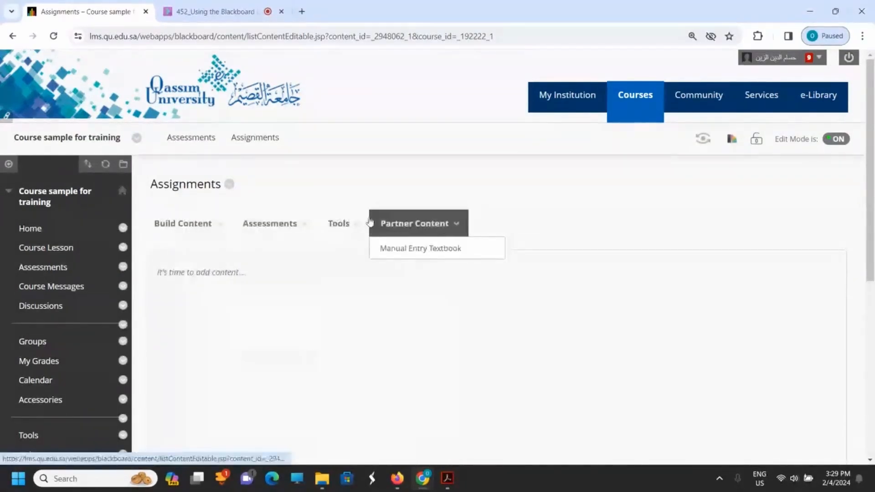
pyautogui.click(240, 224)
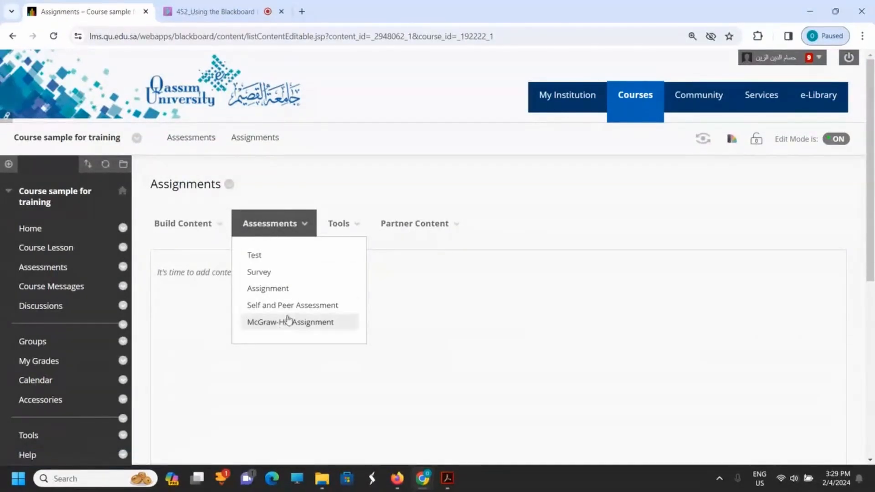
pyautogui.click(262, 290)
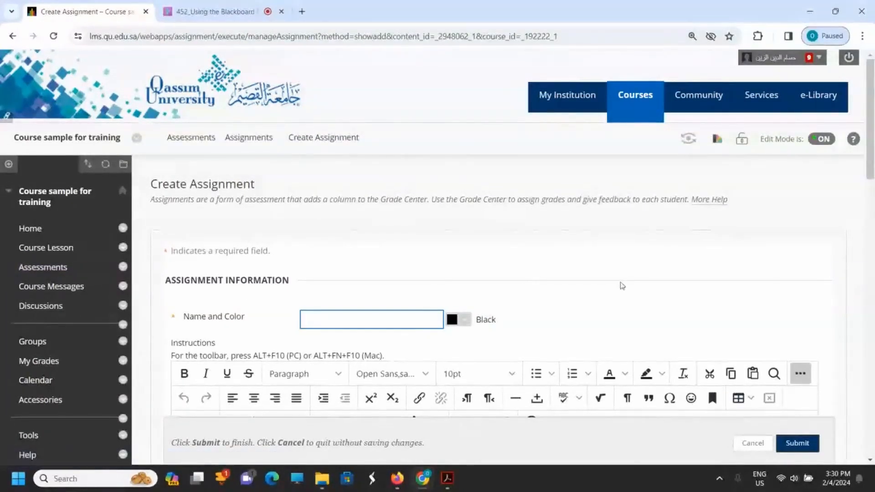
# Step: Name the assignment Assignment 1 and place the cursor in its empty Instructions field
pyautogui.scroll(-1, 621, 286)
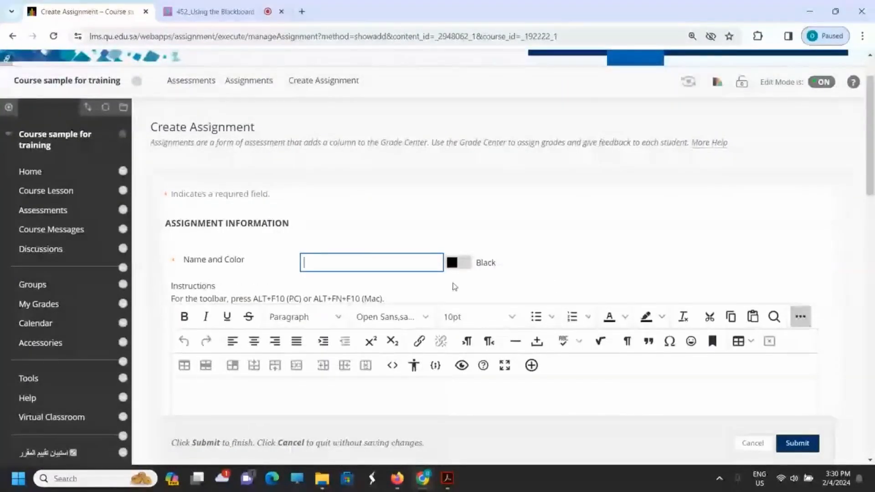
pyautogui.click(314, 265)
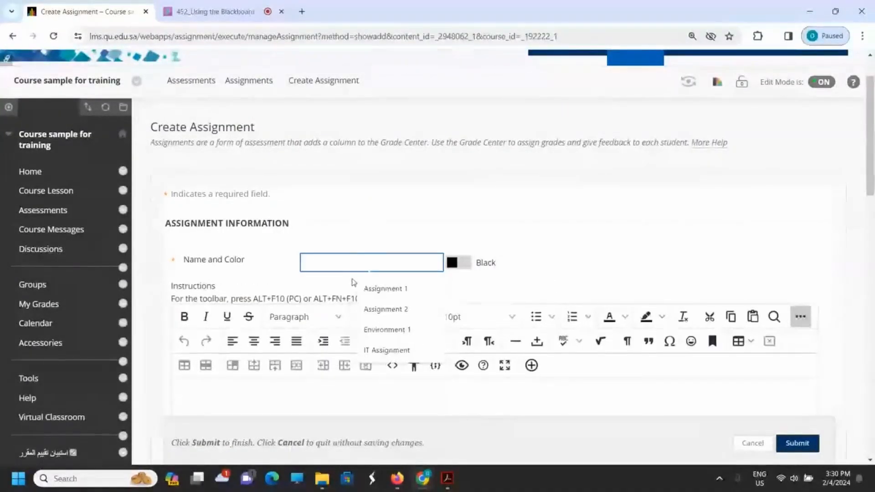
pyautogui.click(385, 290)
pyautogui.click(586, 270)
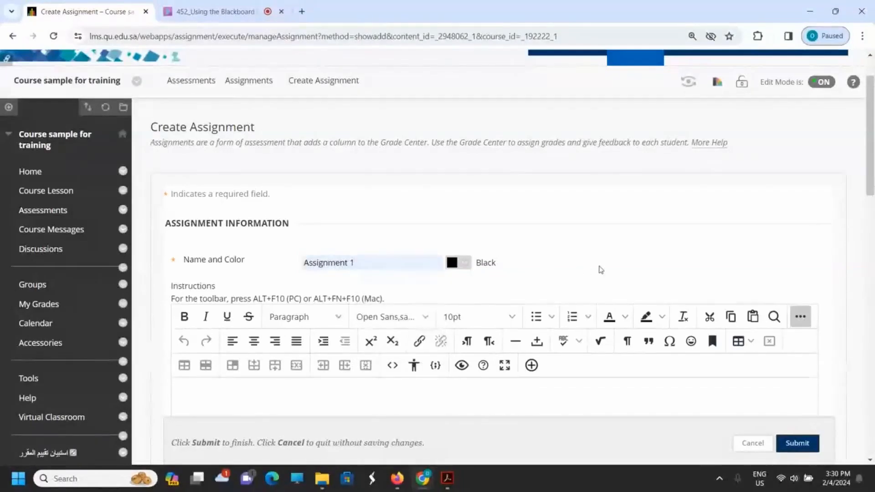
pyautogui.scroll(-1, 596, 262)
pyautogui.scroll(-1, 595, 262)
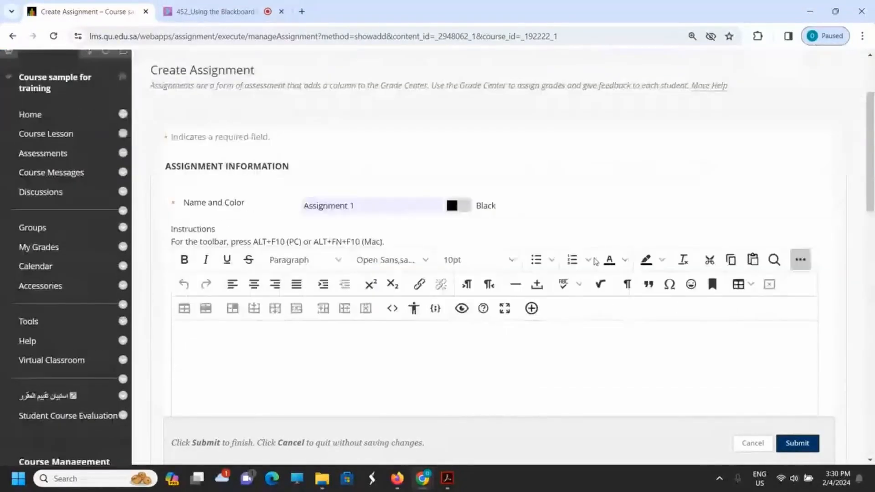
pyautogui.scroll(-2, 596, 262)
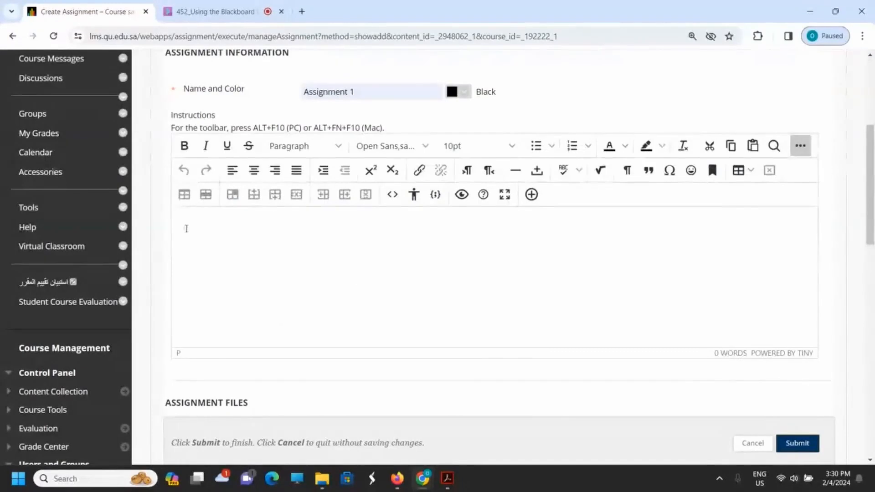
pyautogui.click(198, 221)
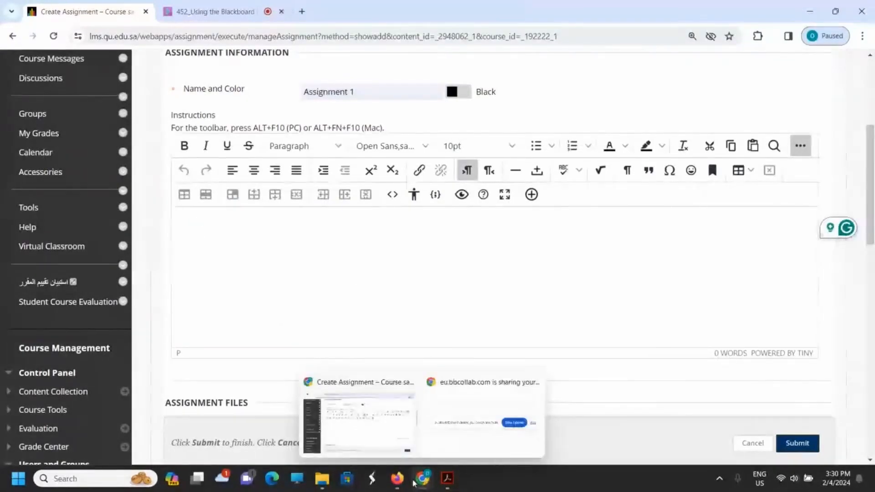
# Step: Close the orig_stud_groups_sign_up_sheet PDF, then open INFORMATION_TECHNOLOGY_assignmment.pdf from the USING Blackboard LMS folder in File Explorer
pyautogui.moveTo(446, 483)
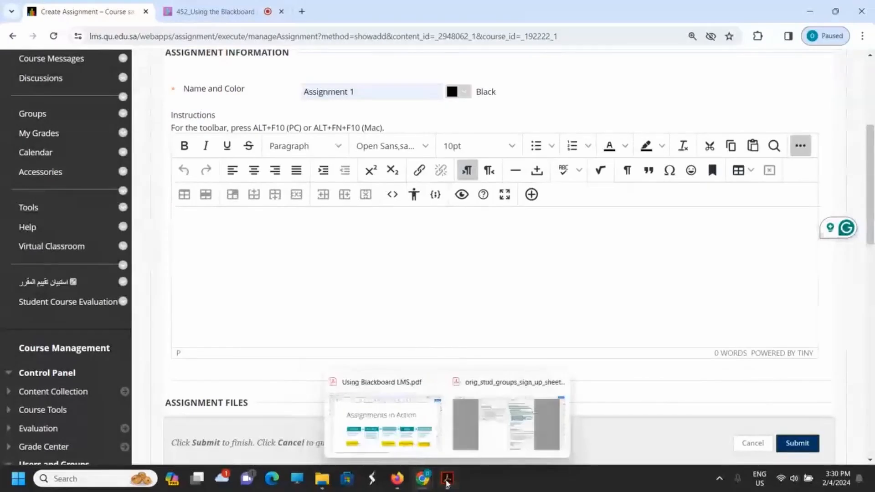
pyautogui.click(558, 382)
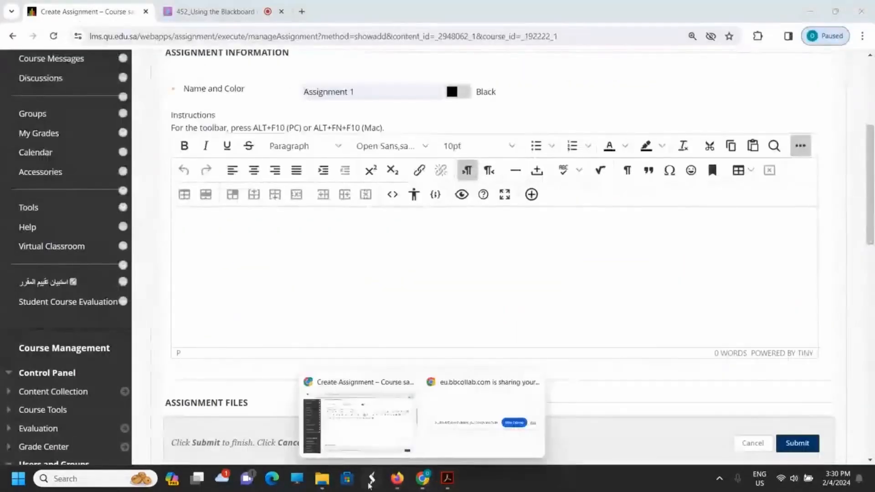
pyautogui.click(316, 482)
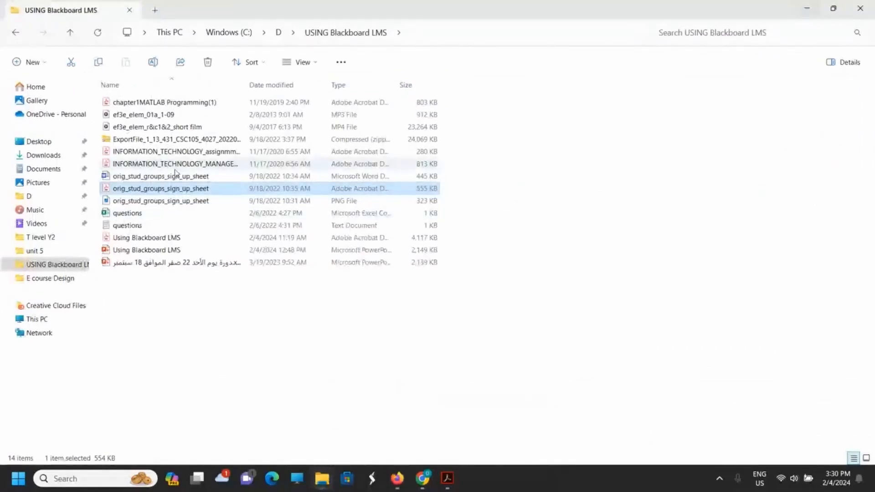
pyautogui.doubleClick(178, 153)
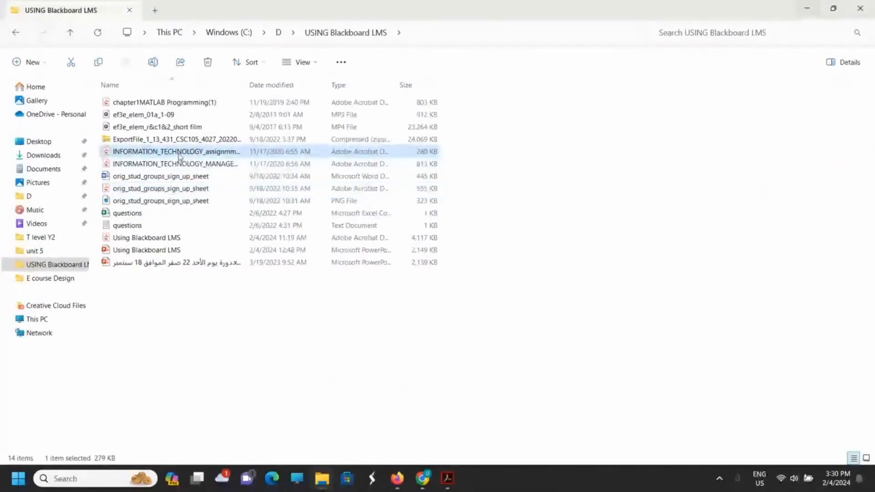
# Step: Look through the assignment PDF, examining the cover page's dates and weight and the task description on page 2
pyautogui.scroll(-3, 504, 285)
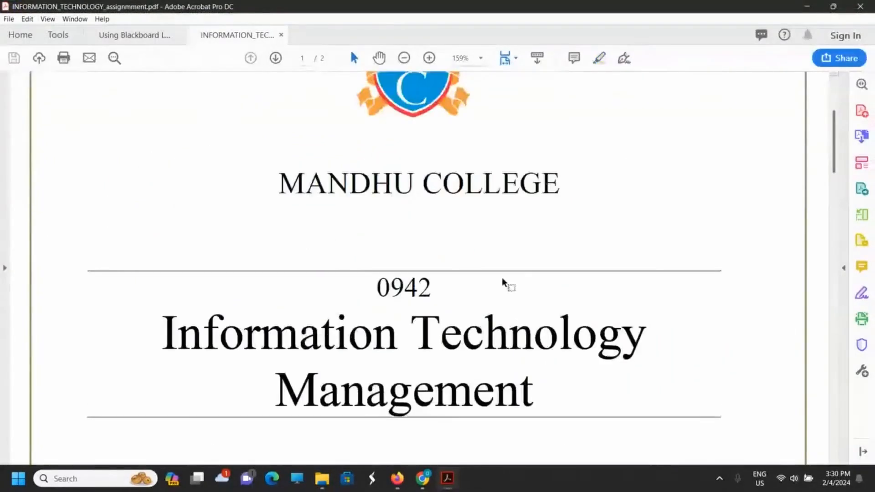
pyautogui.scroll(-3, 501, 276)
pyautogui.scroll(-8, 501, 276)
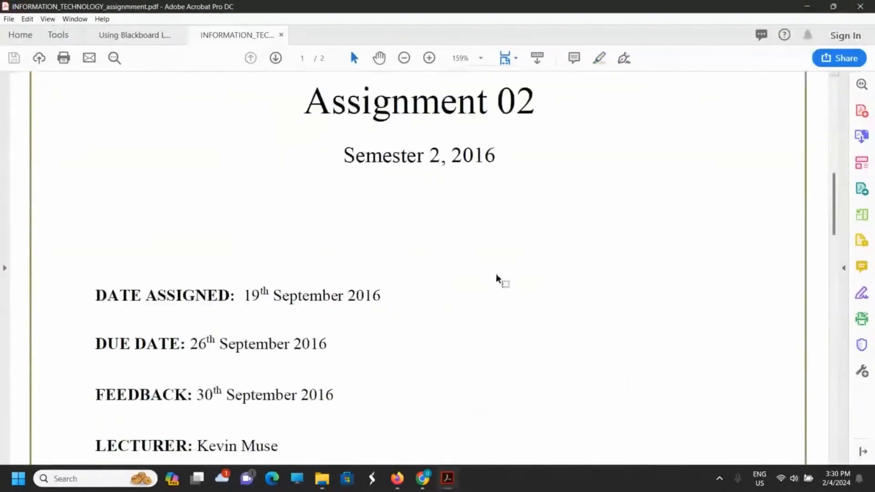
pyautogui.scroll(3, 495, 271)
pyautogui.scroll(-4, 496, 269)
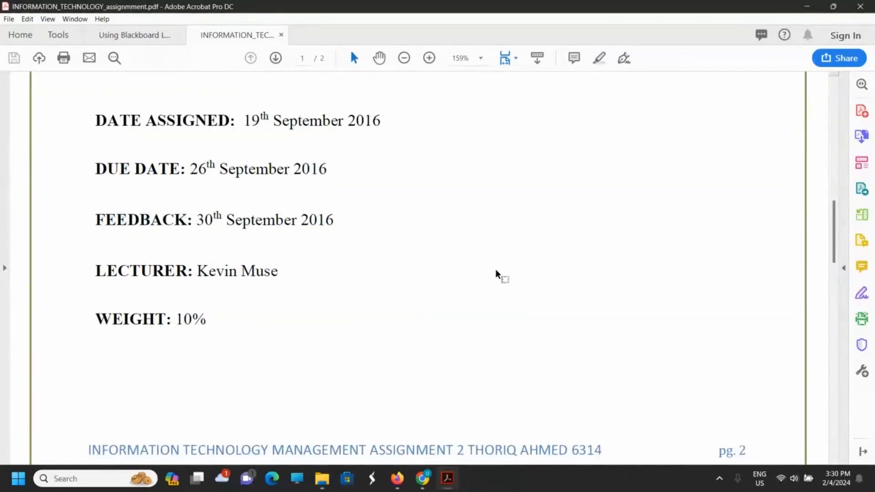
pyautogui.scroll(-3, 496, 269)
pyautogui.scroll(-12, 494, 269)
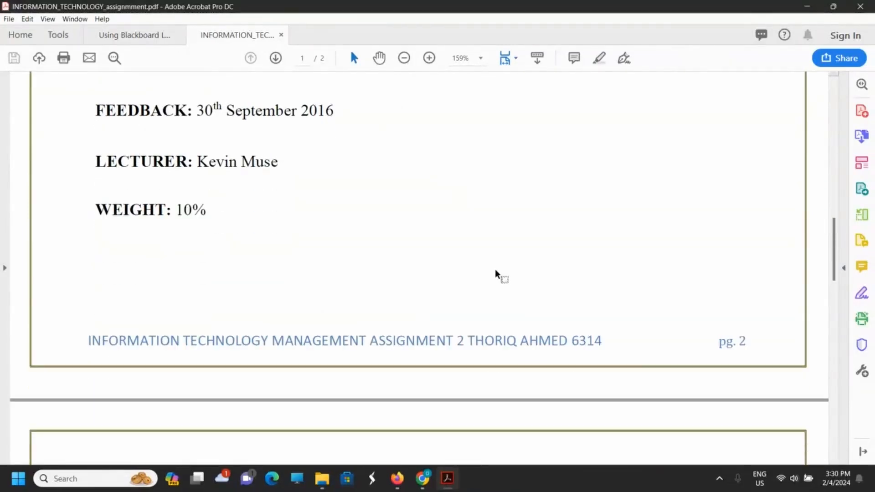
pyautogui.scroll(-7, 494, 269)
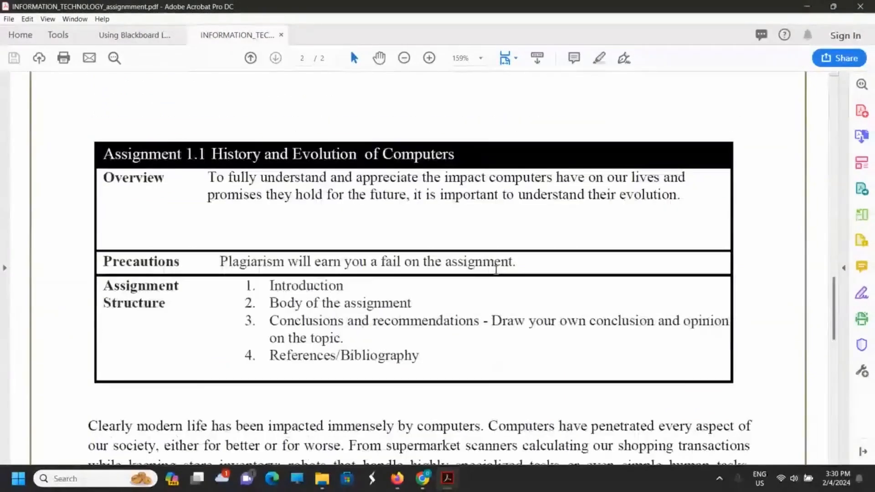
pyautogui.scroll(1, 496, 269)
pyautogui.scroll(20, 495, 269)
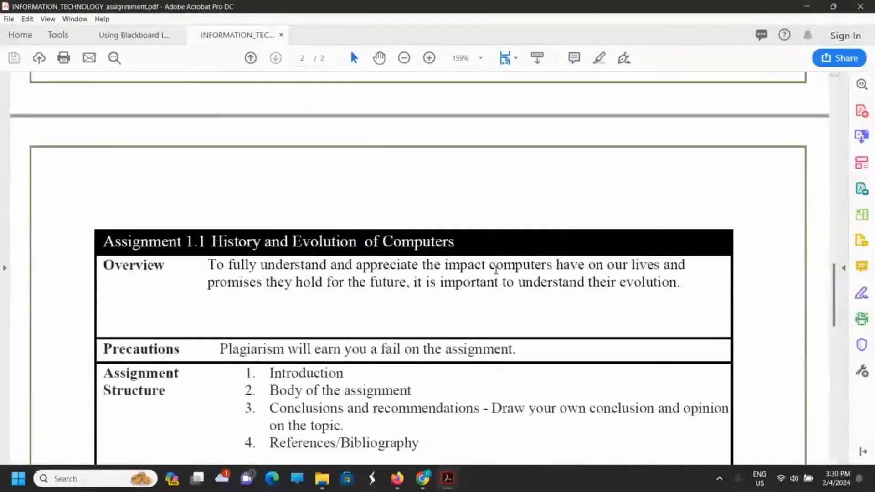
pyautogui.scroll(8, 482, 251)
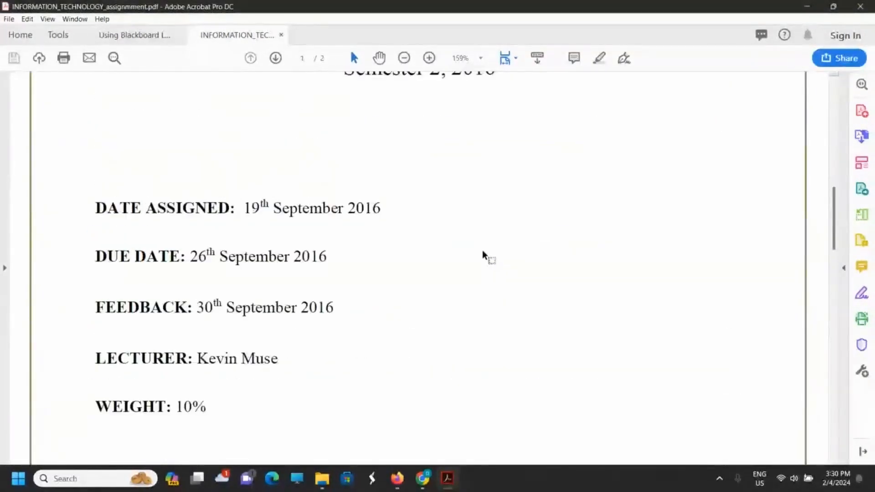
pyautogui.scroll(-6, 488, 248)
pyautogui.scroll(-1, 491, 250)
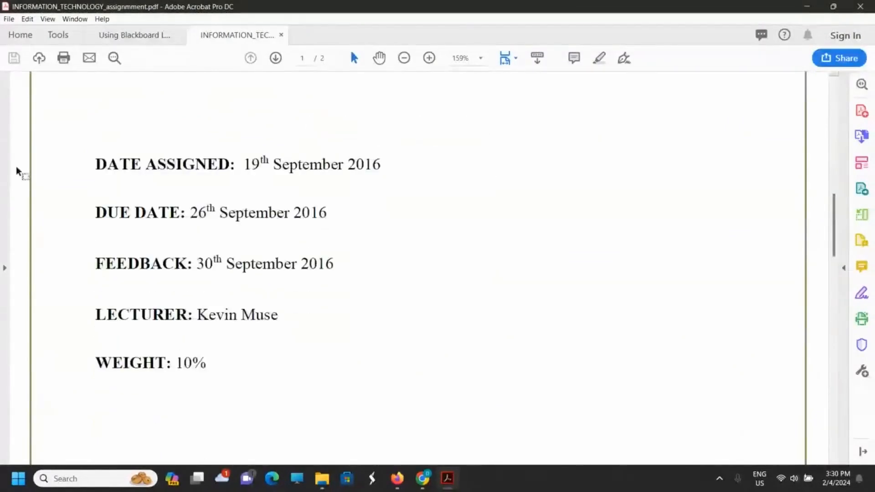
# Step: Copy the PDF's lines from DATE ASSIGNED through WEIGHT and paste them into the assignment's Instructions in Chrome
pyautogui.click(95, 164)
pyautogui.moveTo(298, 345); pyautogui.dragTo(208, 358)
pyautogui.hotkey('ctrl', 'c')
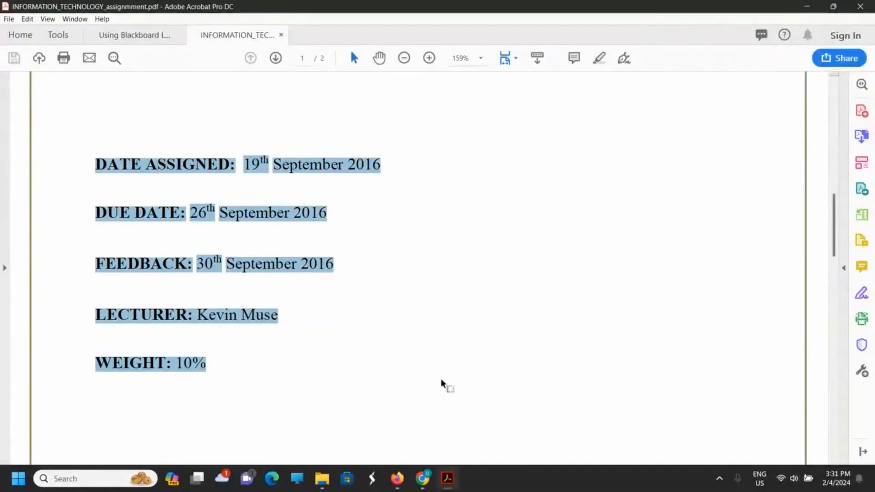
pyautogui.moveTo(422, 479)
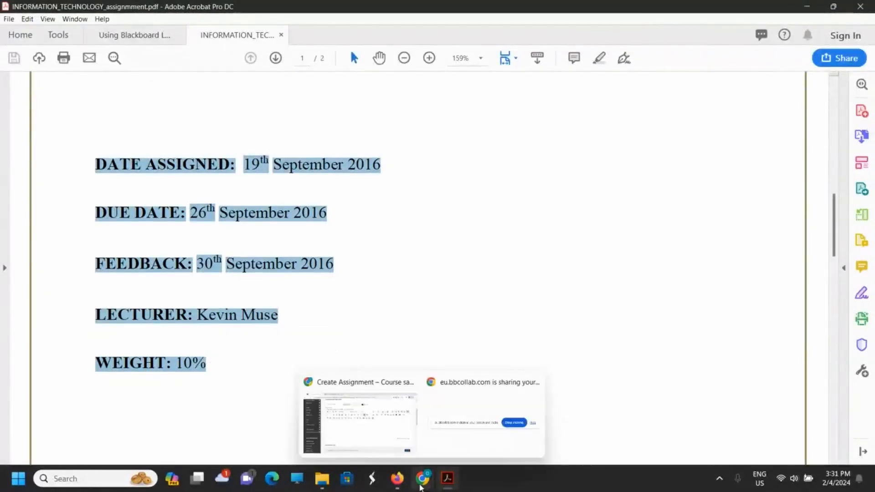
pyautogui.click(377, 438)
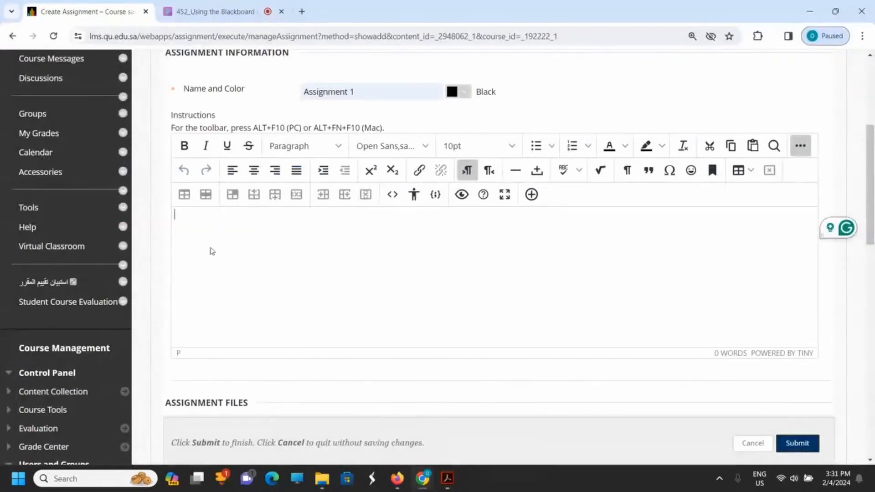
pyautogui.hotkey('ctrl', 'v')
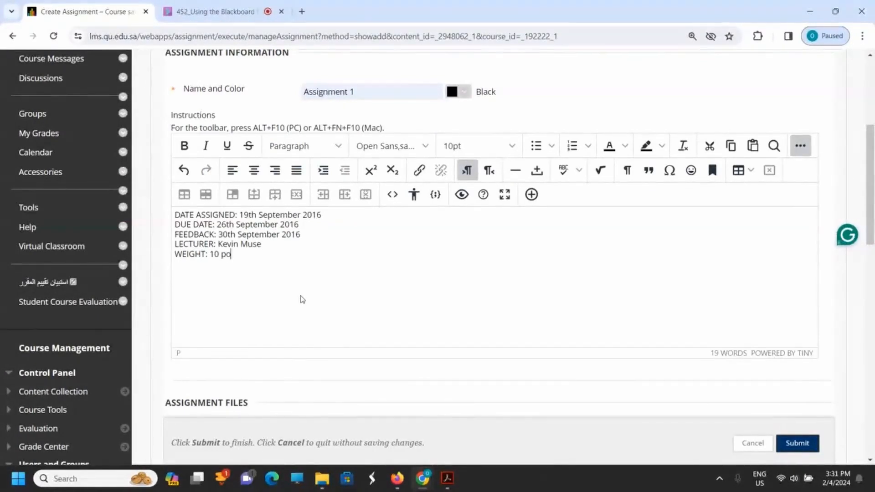
# Step: Complete the WEIGHT line as 10 points and change the DUE DATE in the Instructions to 26th Feb 2024
pyautogui.write('in')
pyautogui.click(302, 226)
pyautogui.press('BackSpace')
pyautogui.press('BackSpace')
pyautogui.write('24')
pyautogui.press('BackSpace')
pyautogui.press('BackSpace')
pyautogui.press('BackSpace')
pyautogui.press('BackSpace')
pyautogui.press('BackSpace')
pyautogui.press('BackSpace')
pyautogui.press('BackSpace')
pyautogui.press('BackSpace')
pyautogui.press('BackSpace')
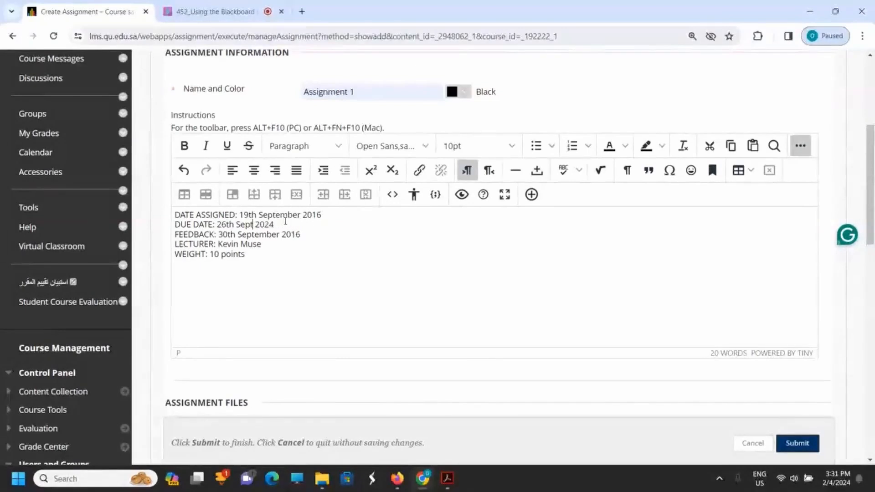
pyautogui.write('F')
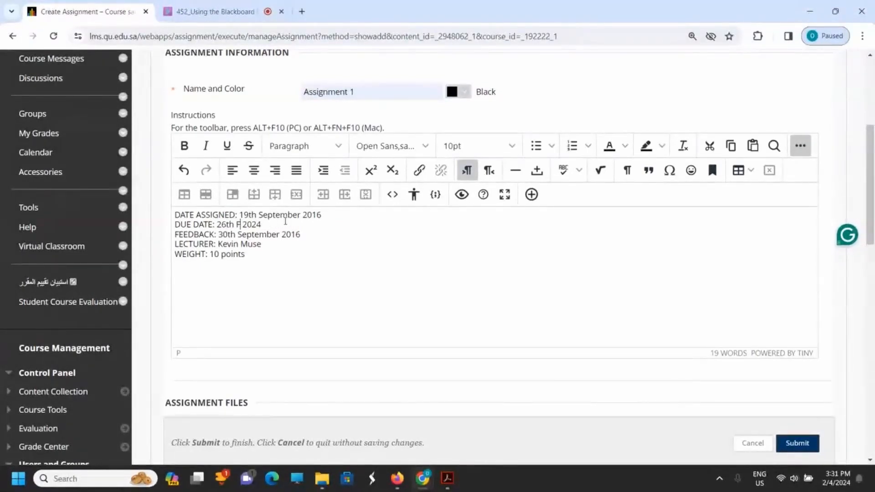
pyautogui.write('eb')
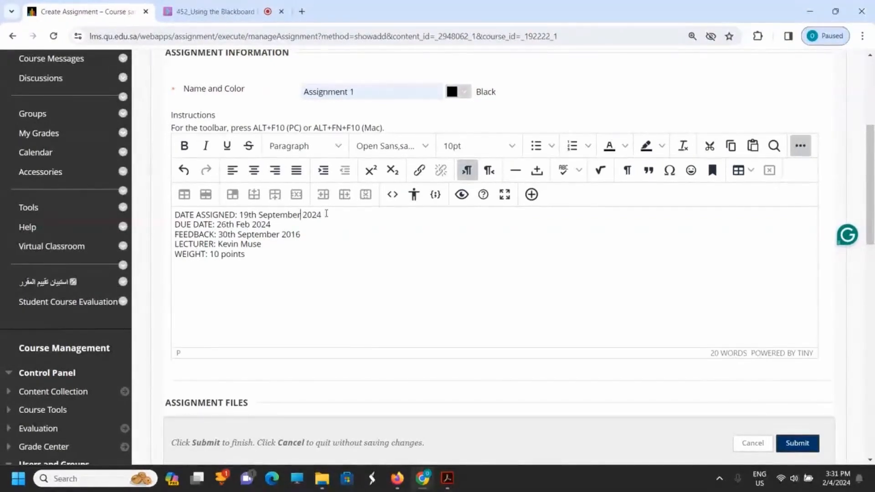
# Step: Change the month on the DATE ASSIGNED line so that it reads 19th Feb 2024
pyautogui.press('BackSpace')
pyautogui.press('BackSpace')
pyautogui.press('BackSpace')
# Step: Change the FEEDBACK date in the Instructions to 30th Feb 2024
pyautogui.press('BackSpace')
pyautogui.press('BackSpace')
pyautogui.press('BackSpace')
pyautogui.press('BackSpace')
pyautogui.press('BackSpace')
pyautogui.press('BackSpace')
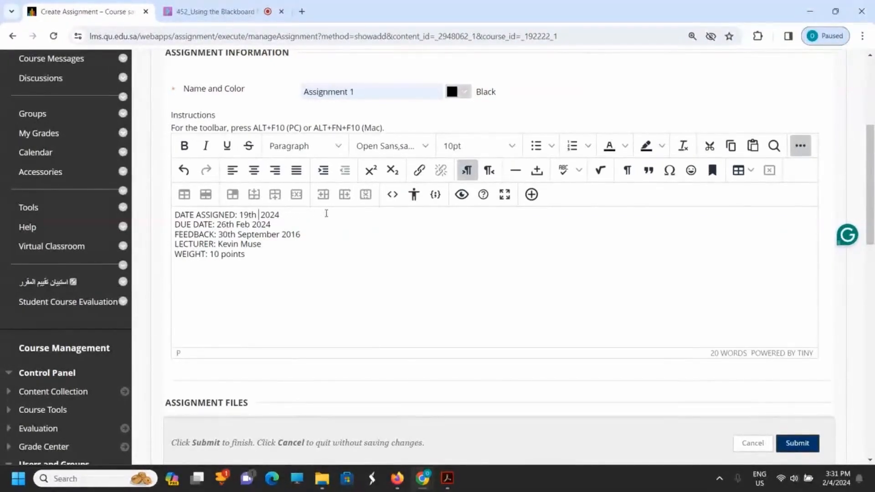
pyautogui.write('Feb')
pyautogui.click(310, 235)
pyautogui.press('BackSpace')
pyautogui.press('BackSpace')
pyautogui.press('BackSpace')
pyautogui.press('BackSpace')
pyautogui.press('BackSpace')
pyautogui.press('BackSpace')
pyautogui.press('BackSpace')
pyautogui.press('BackSpace')
pyautogui.press('BackSpace')
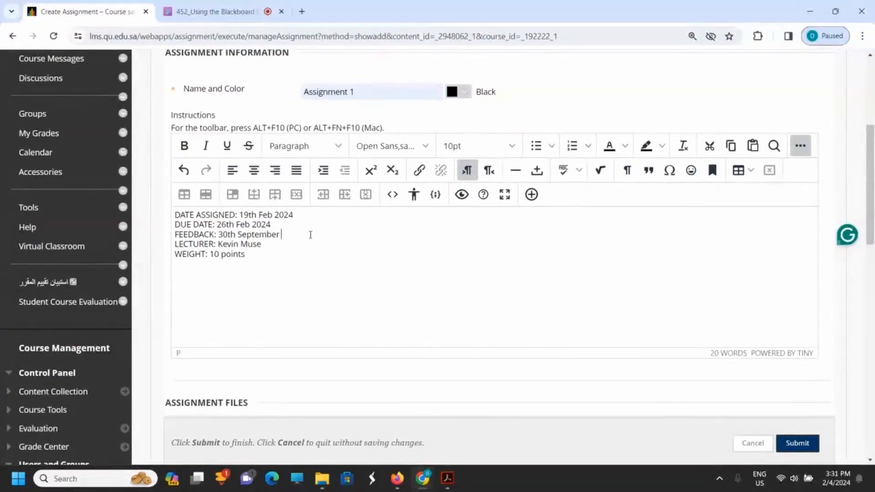
pyautogui.press('BackSpace')
pyautogui.press('BackSpace')
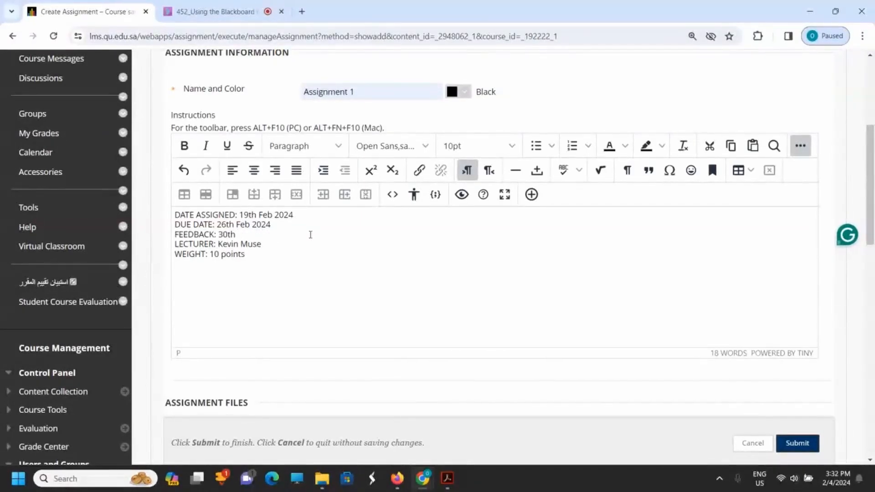
pyautogui.write('Feb 2024')
pyautogui.click(273, 288)
# Step: Copy the Precautions row about plagiarism from page 2 of the assignment PDF and paste it below the WEIGHT line in Chrome
pyautogui.scroll(-3, 428, 324)
pyautogui.scroll(-8, 427, 324)
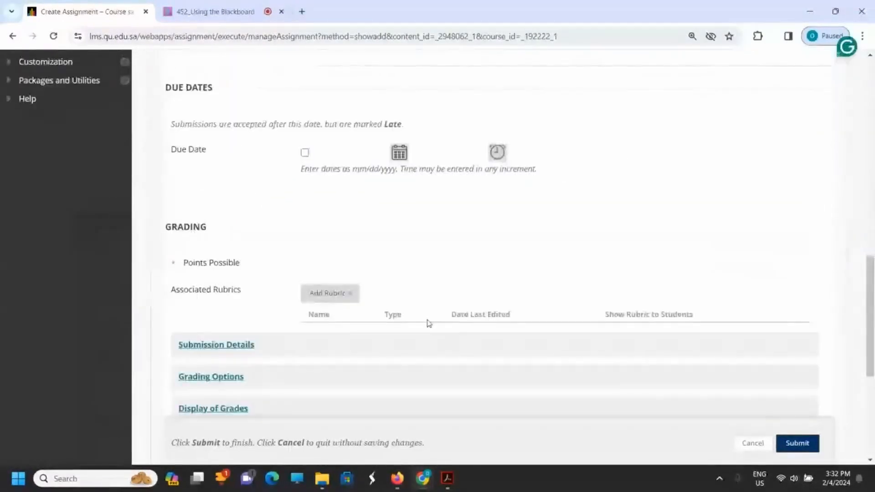
pyautogui.scroll(12, 427, 323)
pyautogui.moveTo(448, 480)
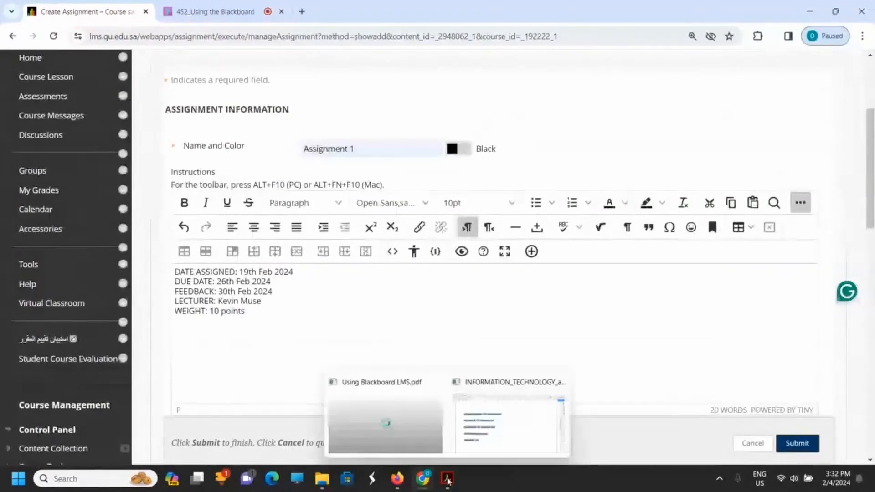
pyautogui.click(486, 445)
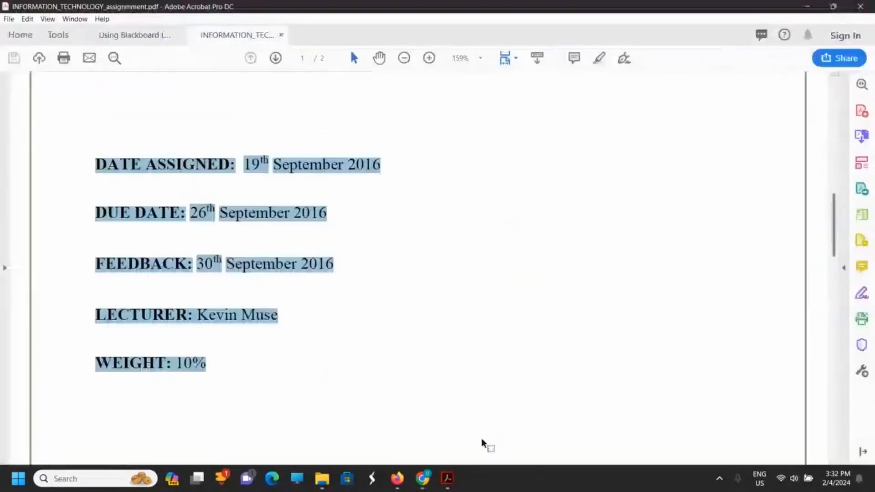
pyautogui.click(274, 291)
pyautogui.scroll(-6, 328, 310)
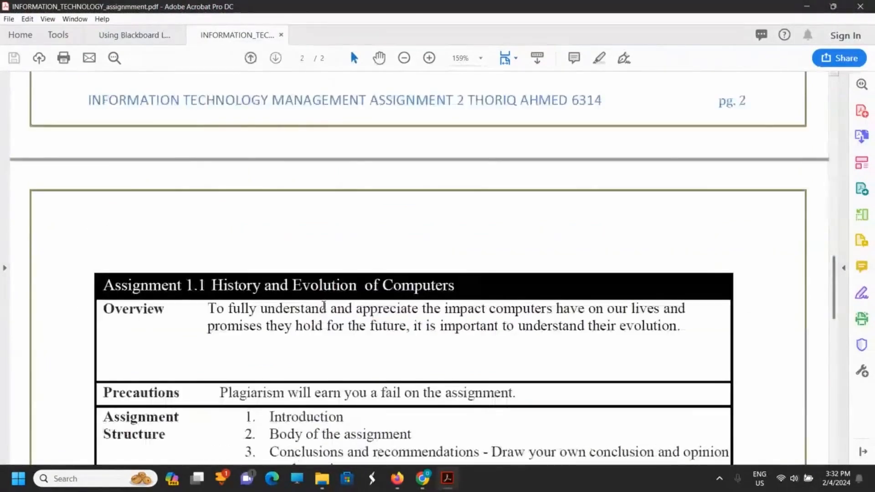
pyautogui.scroll(-3, 324, 306)
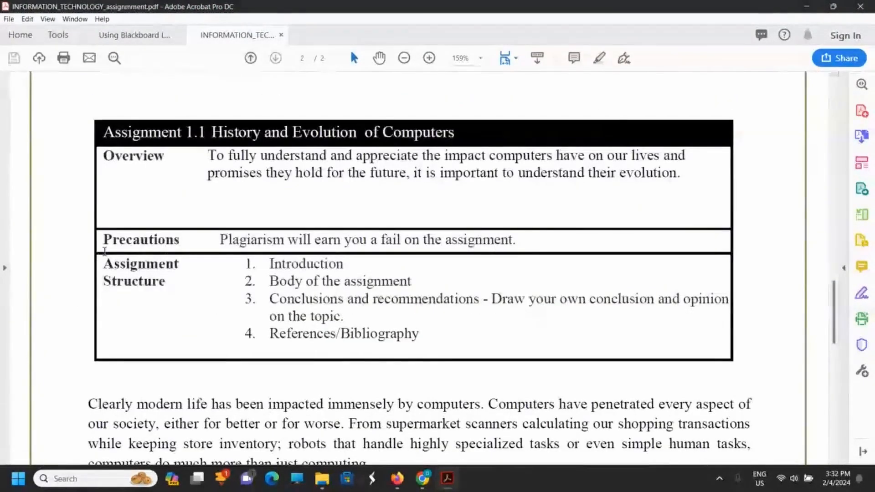
pyautogui.moveTo(102, 240); pyautogui.dragTo(523, 248)
pyautogui.hotkey('ctrl', 'c')
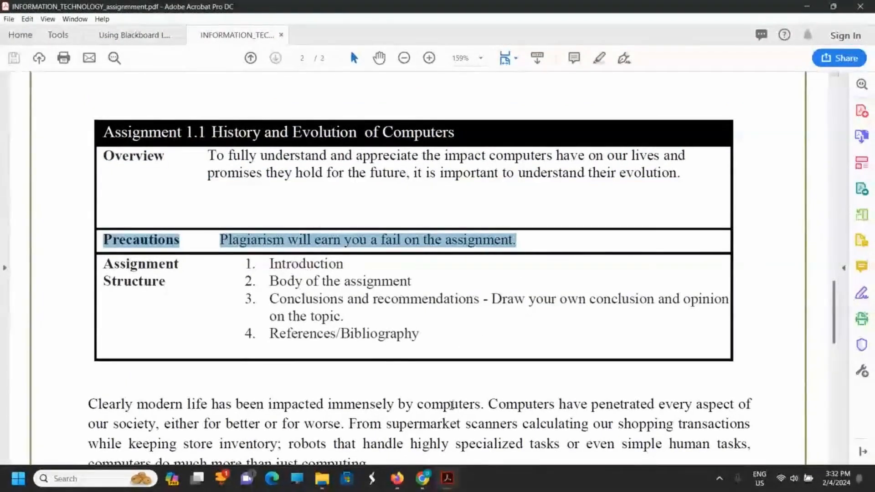
pyautogui.moveTo(444, 483)
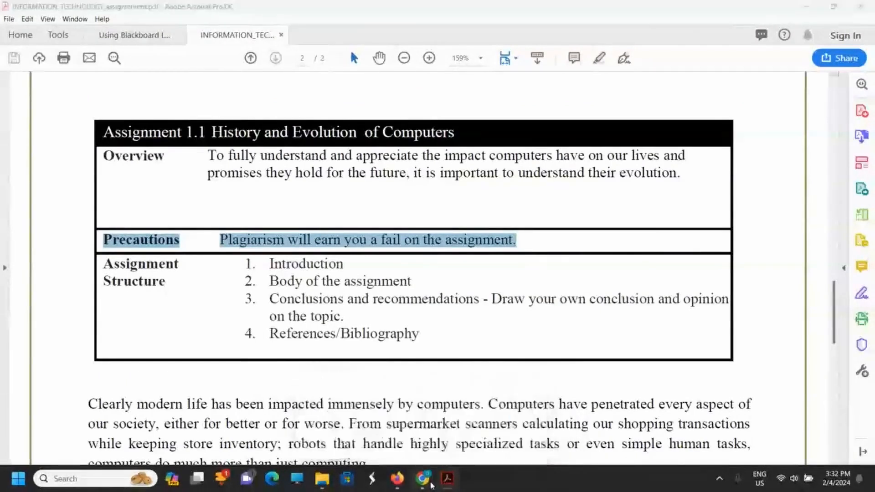
pyautogui.click(360, 423)
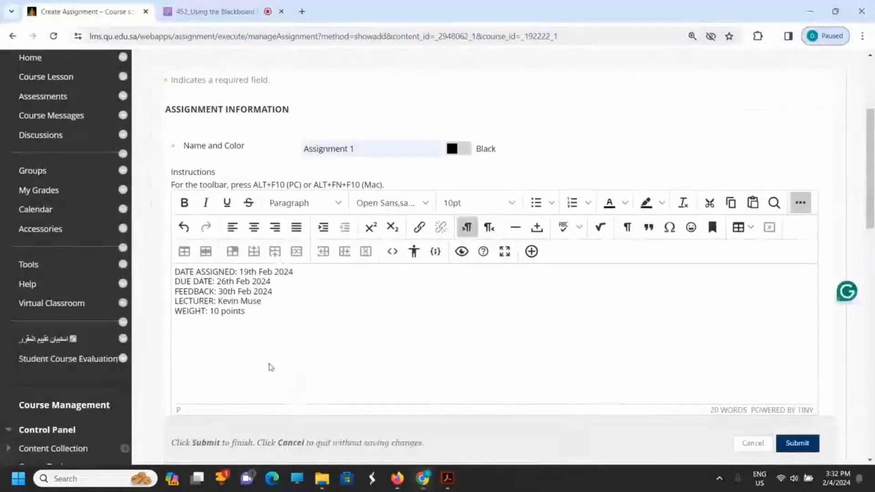
pyautogui.hotkey('ctrl', 'v')
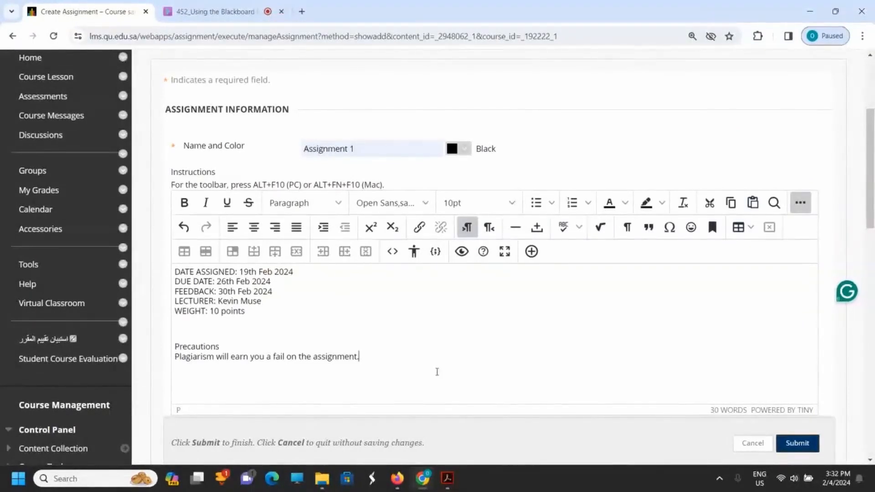
# Step: Attach the local file INFORMATION_TECHNOLOGY_assignmment.pdf from the USING Blackboard LMS folder to the assignment, closing its open PDF window
pyautogui.scroll(-7, 683, 296)
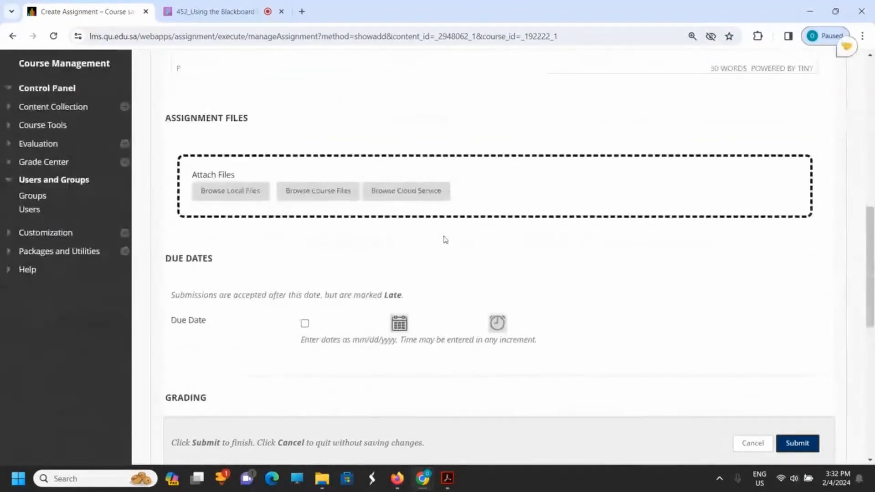
pyautogui.click(246, 192)
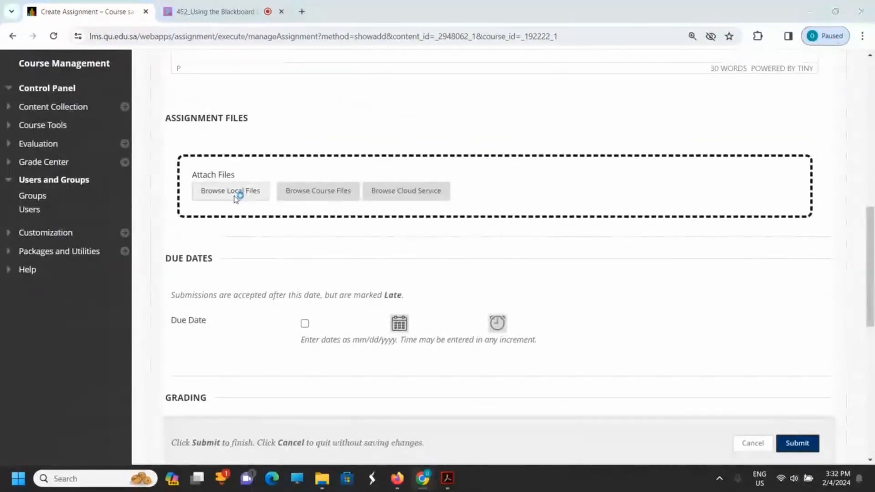
pyautogui.moveTo(449, 476)
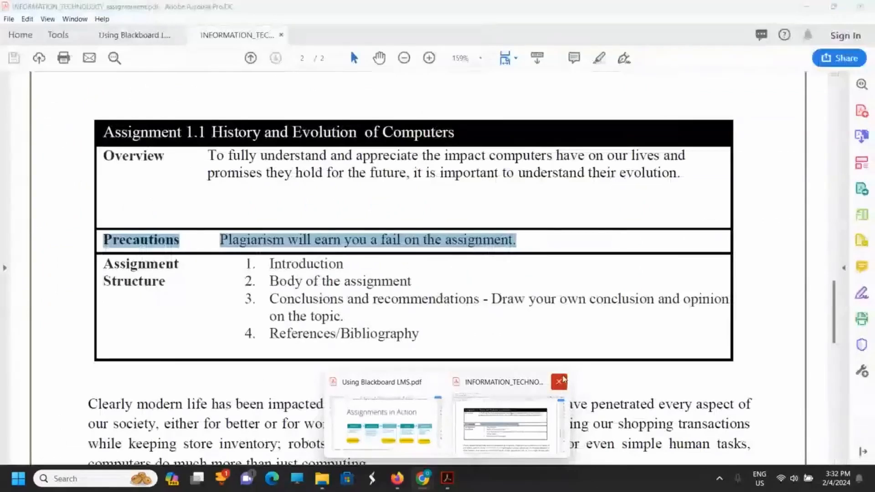
pyautogui.click(560, 381)
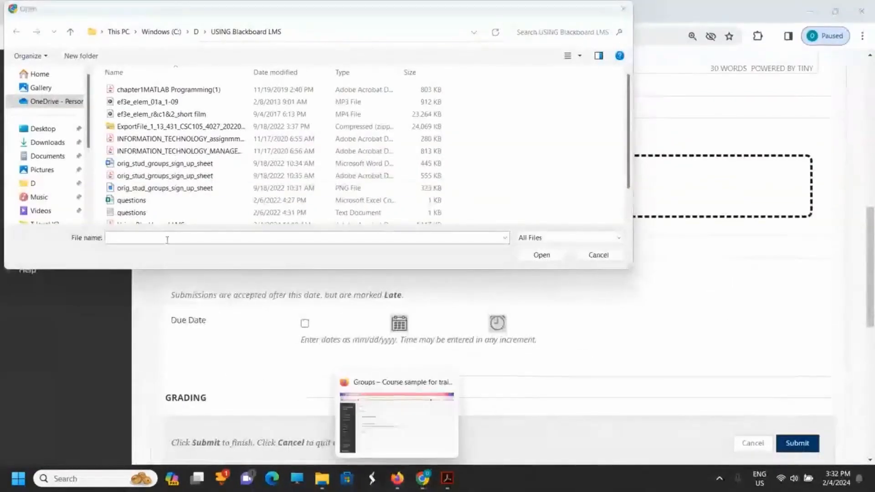
pyautogui.click(159, 138)
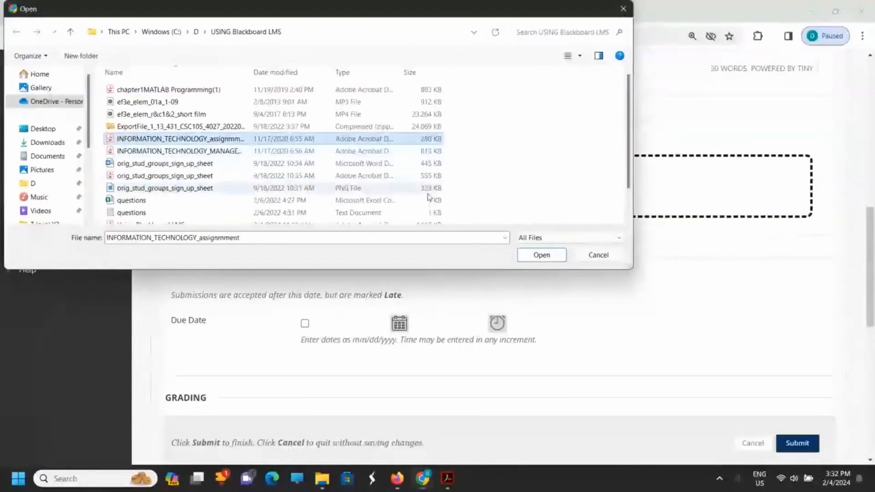
pyautogui.click(541, 258)
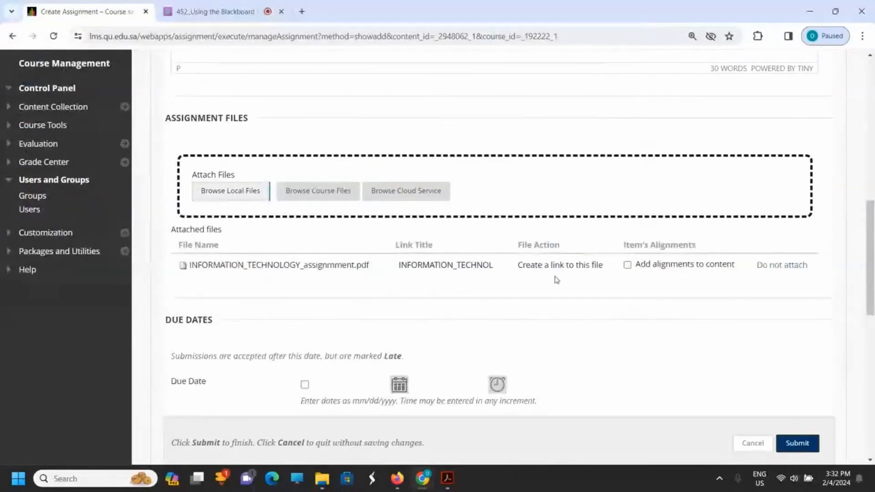
# Step: Enable the assignment's due date and set it to 02/26/2024
pyautogui.scroll(-3, 566, 277)
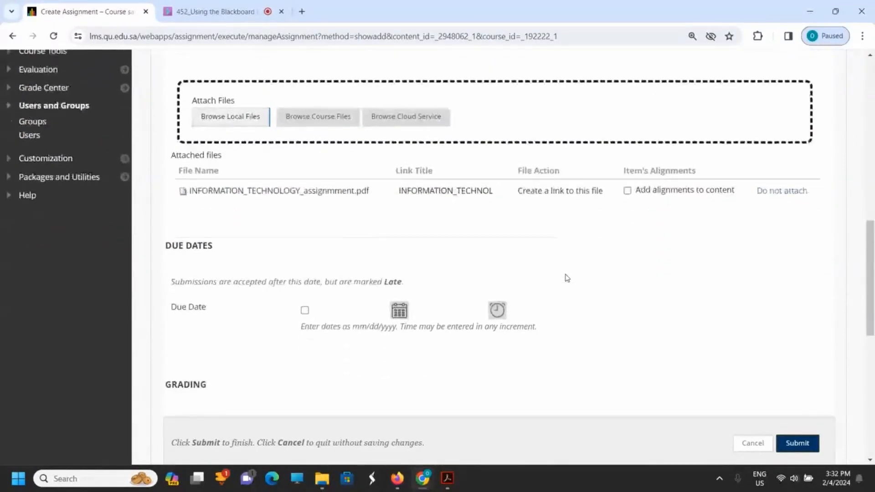
pyautogui.scroll(7, 566, 277)
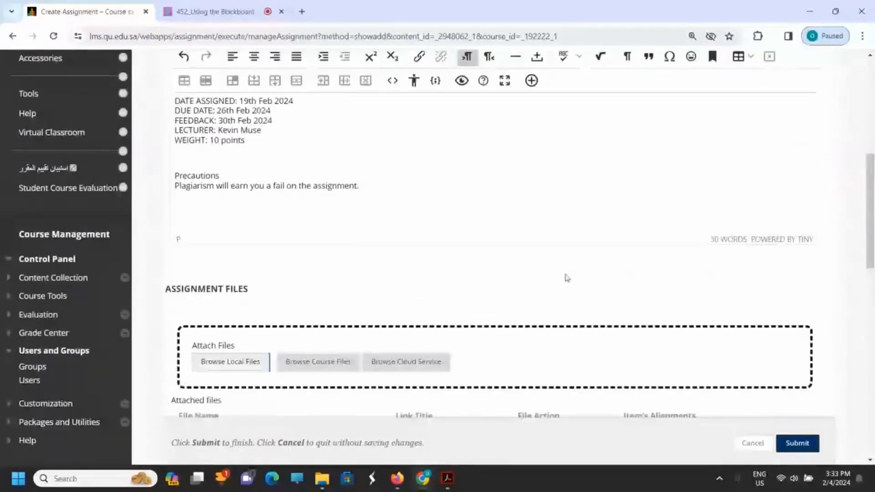
pyautogui.scroll(-1, 460, 160)
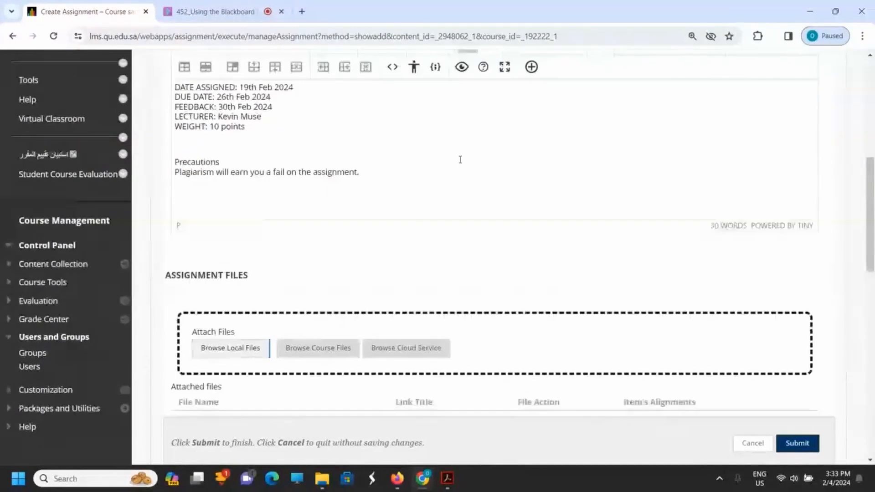
pyautogui.scroll(-8, 460, 159)
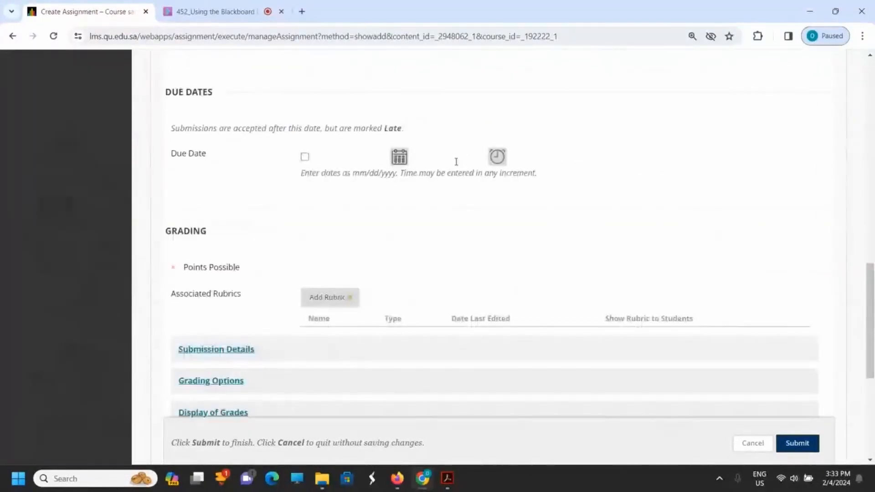
pyautogui.click(305, 158)
pyautogui.click(407, 161)
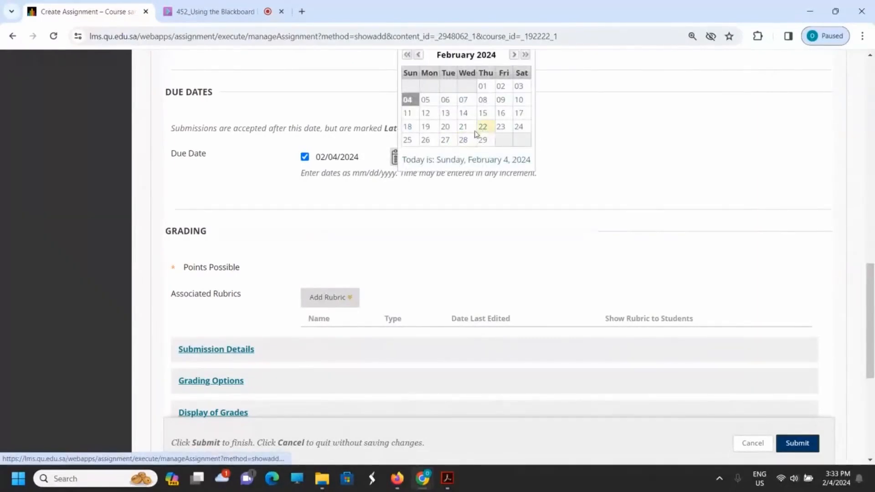
pyautogui.click(426, 140)
pyautogui.click(635, 159)
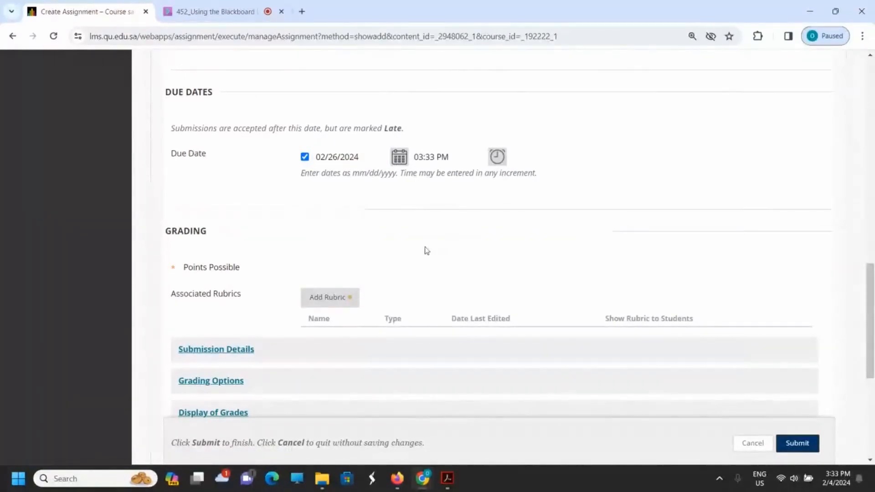
# Step: Set the assignment's Points Possible to 10 in the Grading section
pyautogui.scroll(-1, 427, 250)
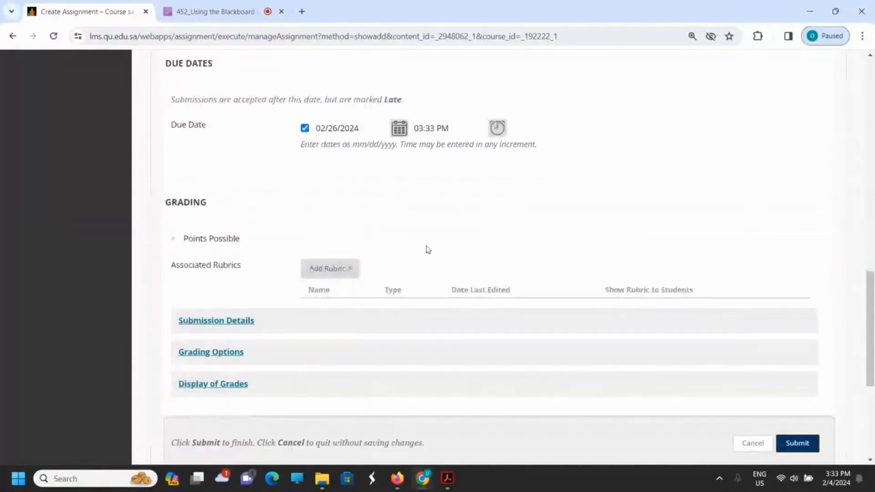
pyautogui.scroll(-1, 427, 250)
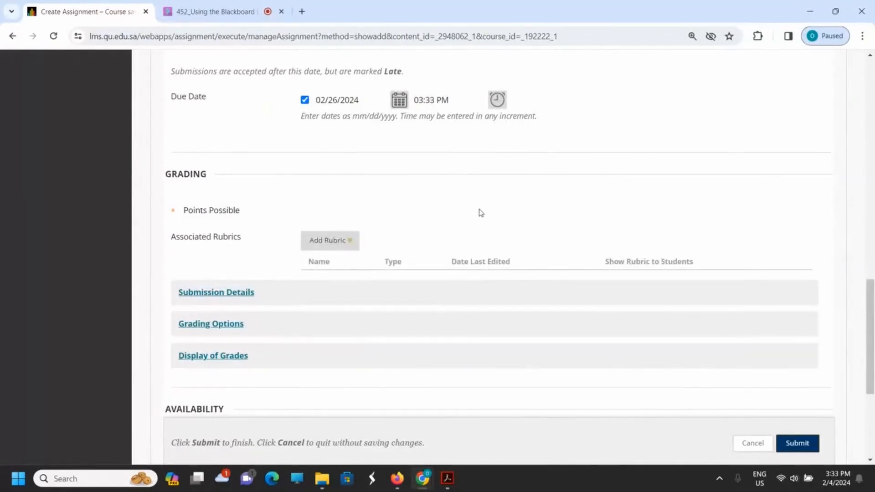
pyautogui.click(238, 212)
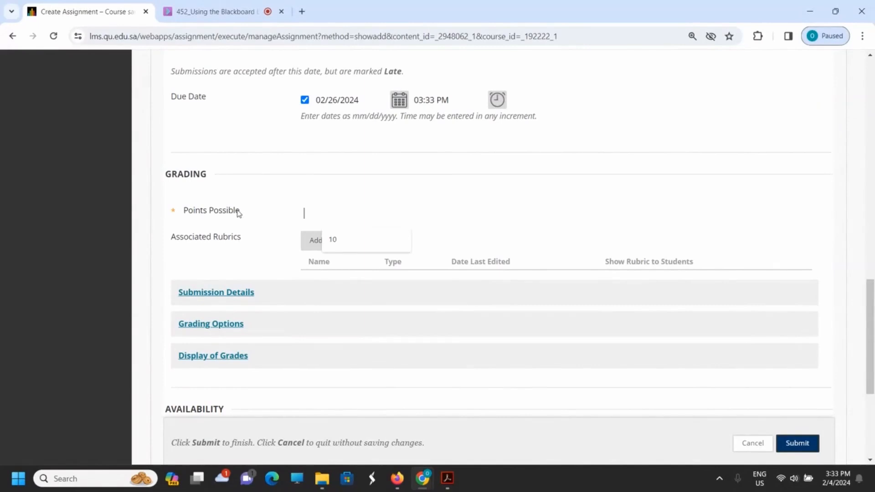
pyautogui.write('10')
pyautogui.click(314, 210)
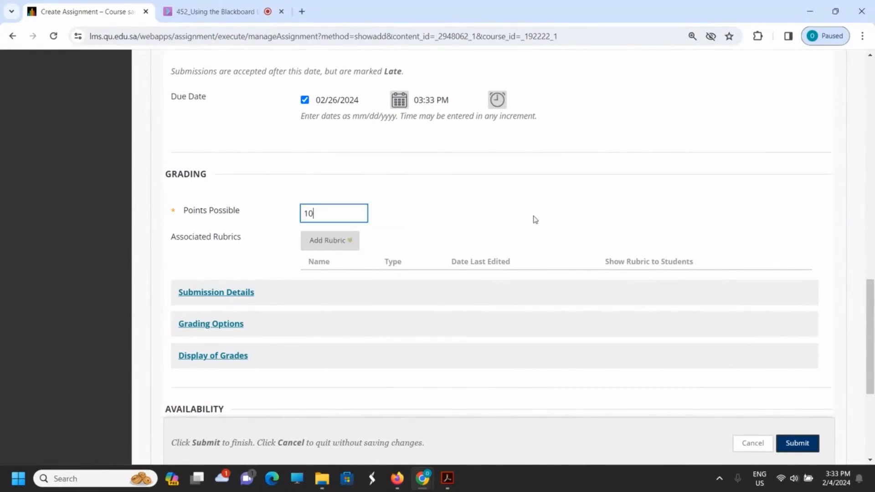
pyautogui.click(535, 219)
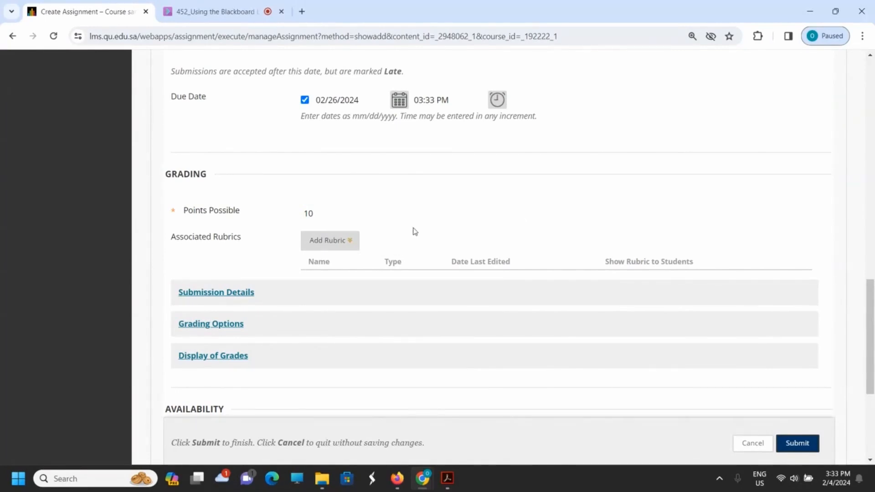
# Step: Expand the Submission Details and set the Assignment Type to Group Submission
pyautogui.scroll(-2, 415, 231)
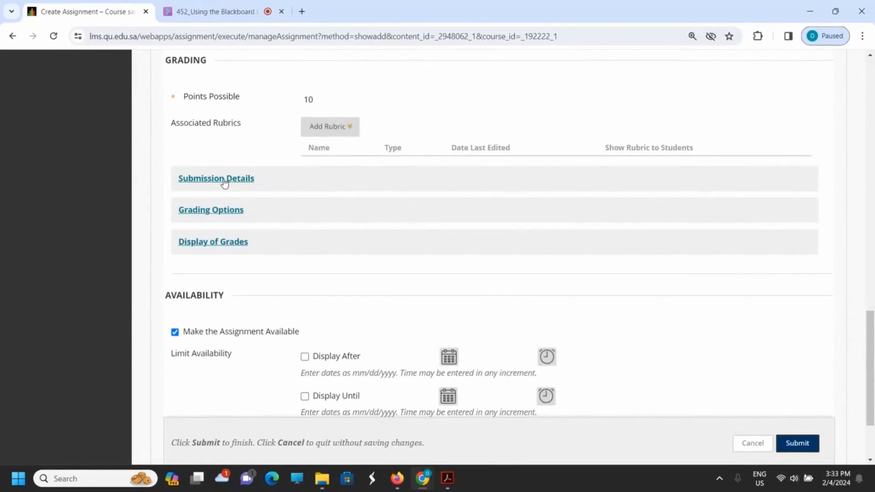
pyautogui.click(224, 179)
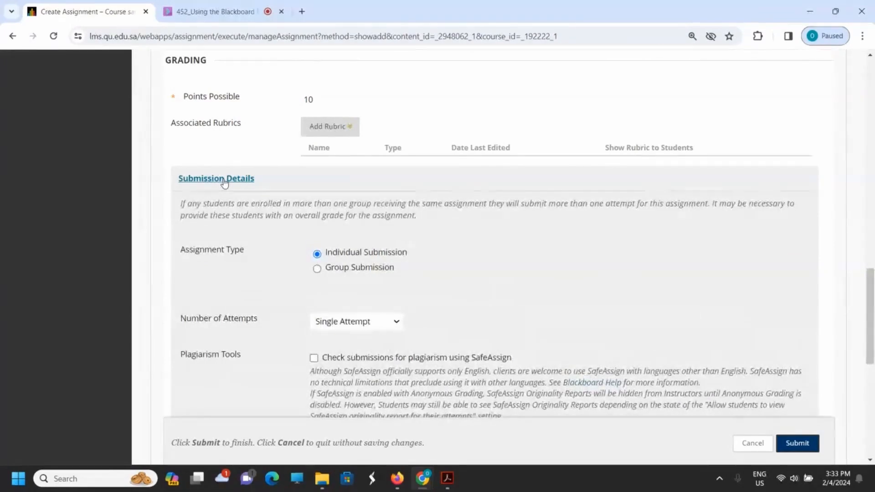
pyautogui.click(364, 268)
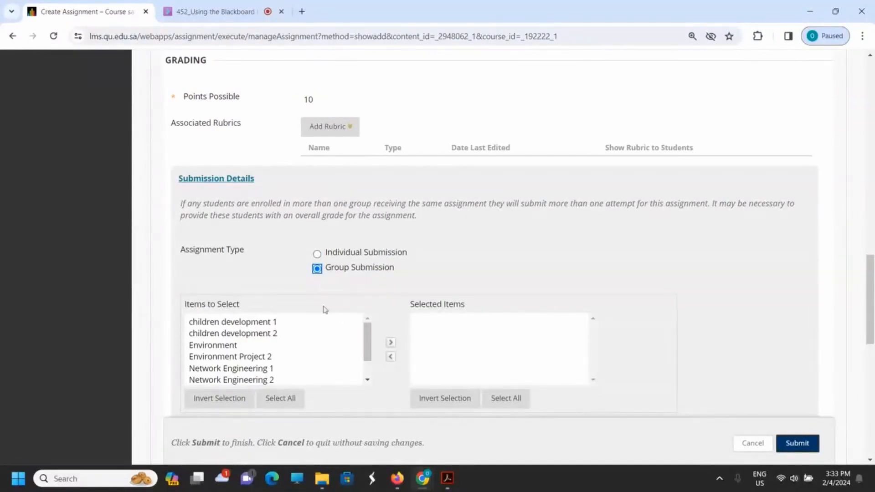
# Step: Set the Assignment Type to Individual Submission and the Number of Attempts to Multiple attempts
pyautogui.click(356, 253)
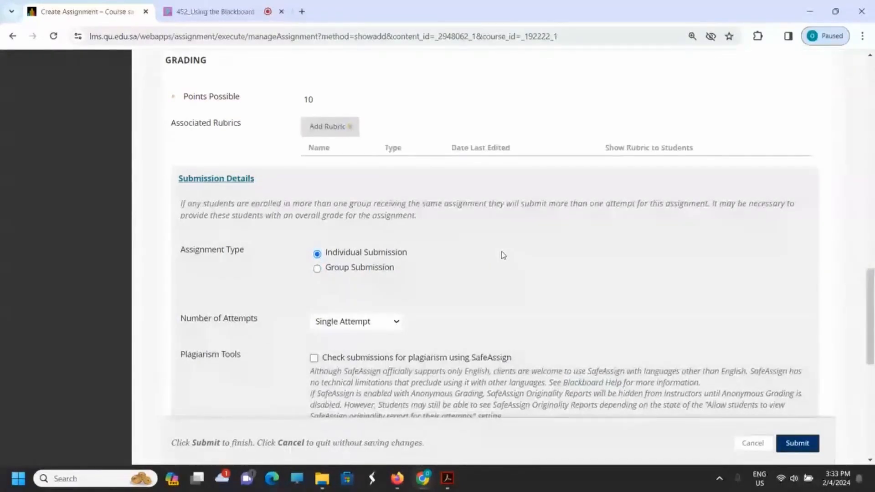
pyautogui.scroll(-4, 503, 255)
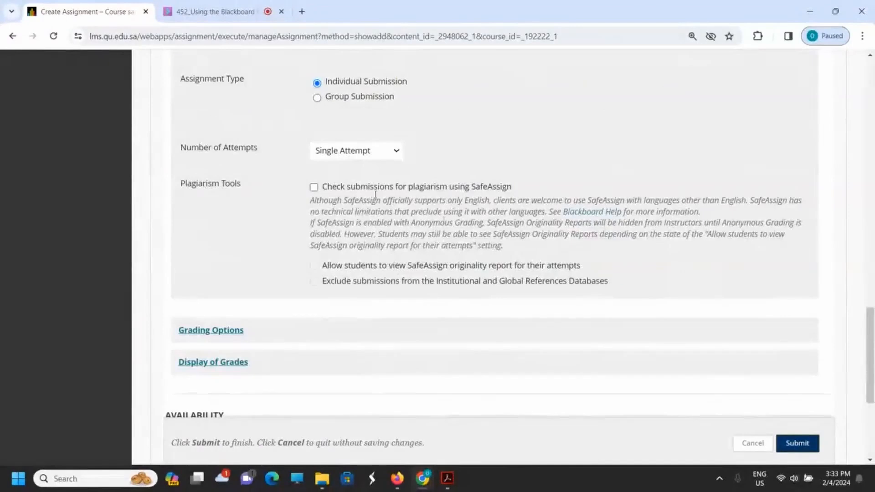
pyautogui.click(357, 156)
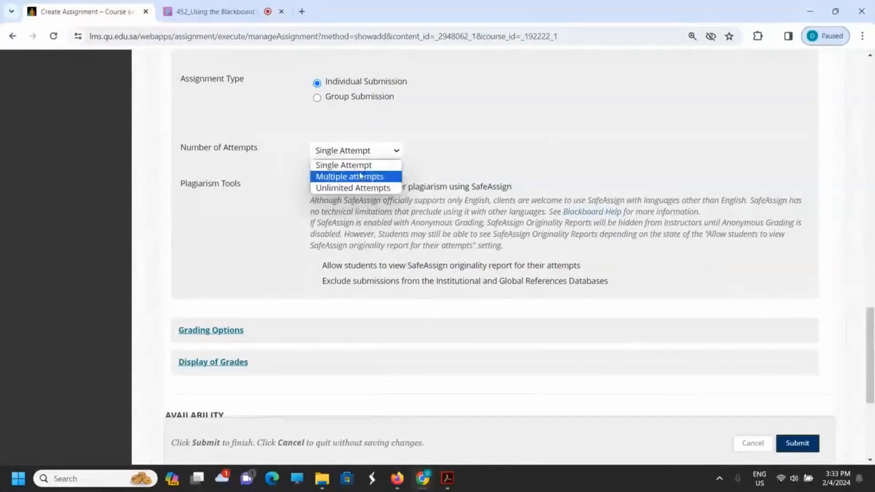
pyautogui.click(360, 177)
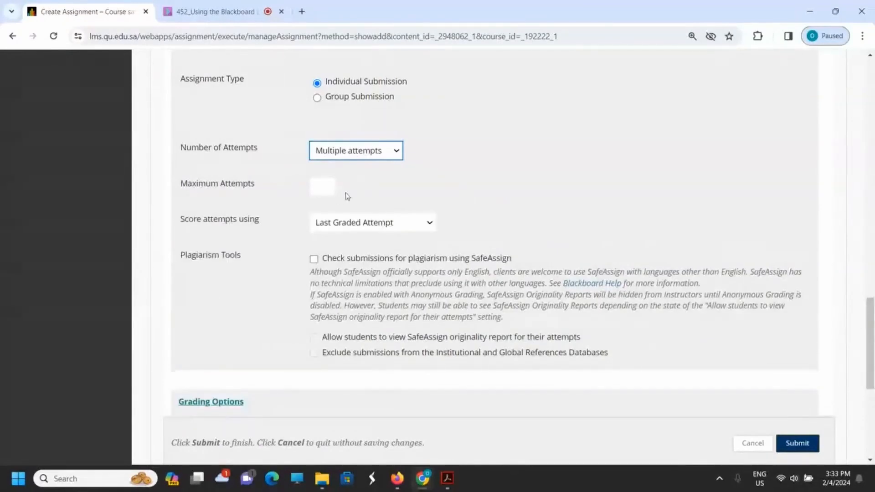
# Step: Set Maximum Attempts to 2 and score the attempts using Highest Grade
pyautogui.click(321, 190)
pyautogui.click(329, 210)
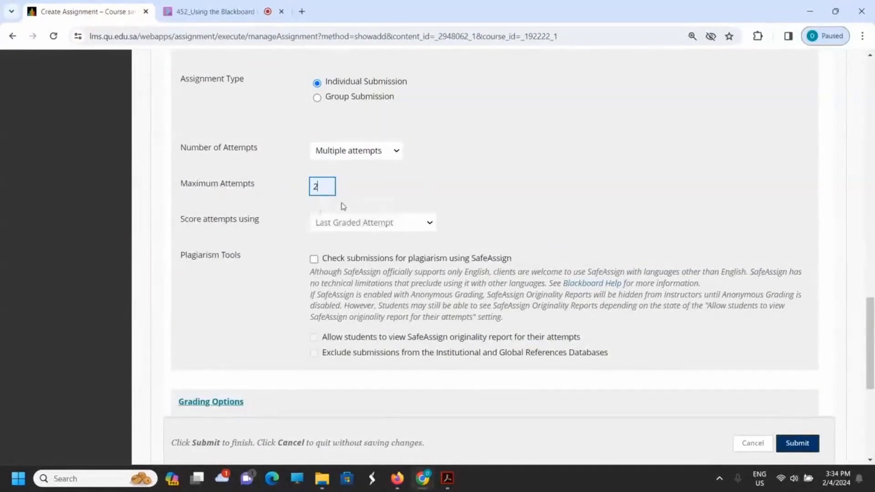
pyautogui.click(423, 195)
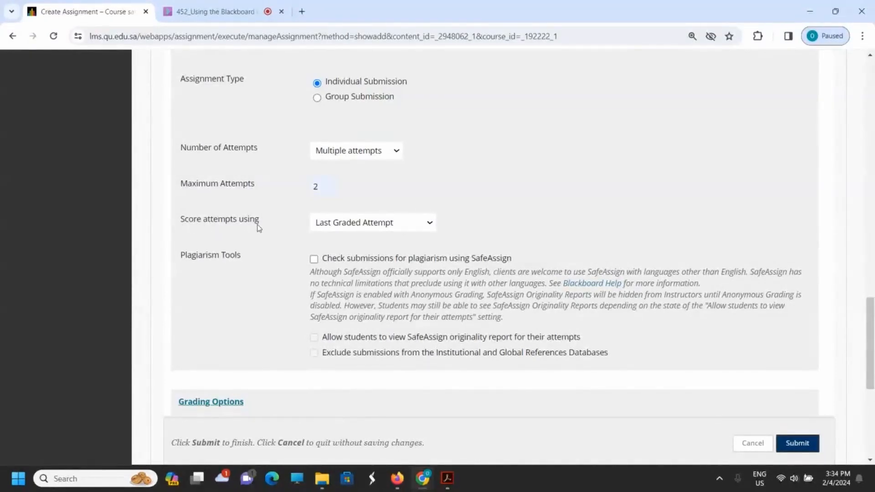
pyautogui.click(351, 226)
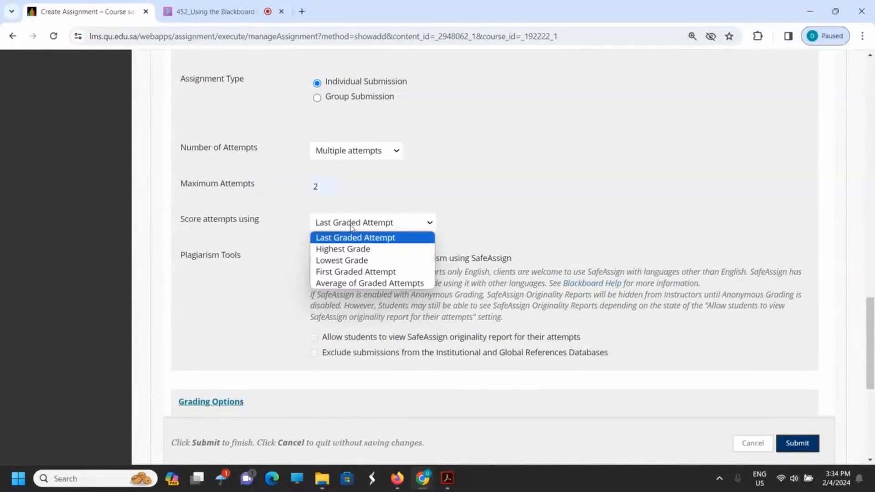
pyautogui.click(350, 252)
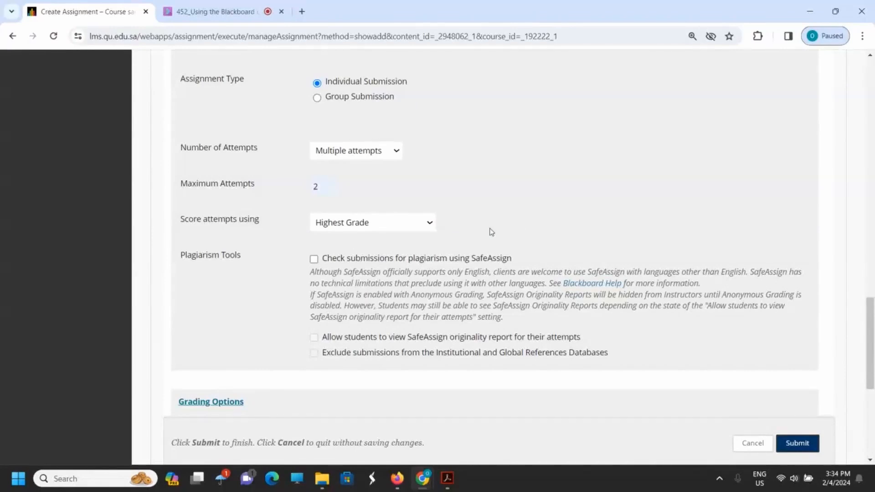
# Step: Enable the SafeAssign plagiarism check for submissions and allow students to view the originality report for their attempts
pyautogui.click(314, 259)
pyautogui.scroll(-2, 262, 302)
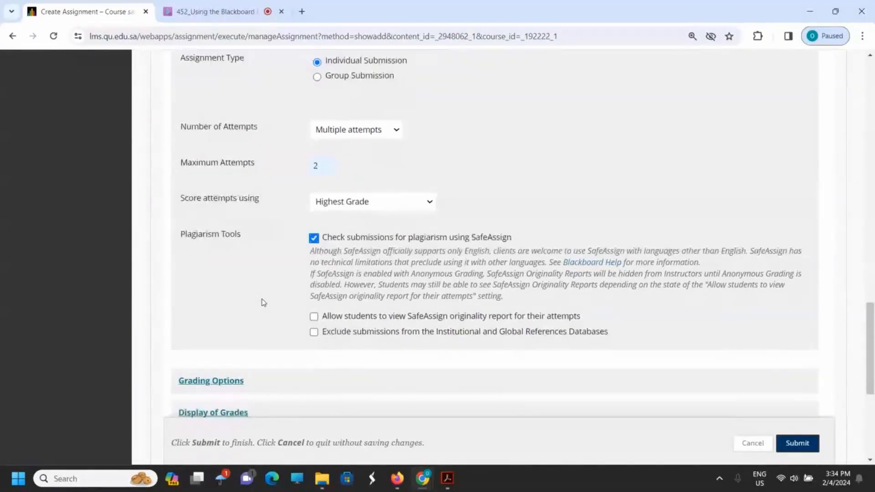
pyautogui.scroll(-1, 263, 302)
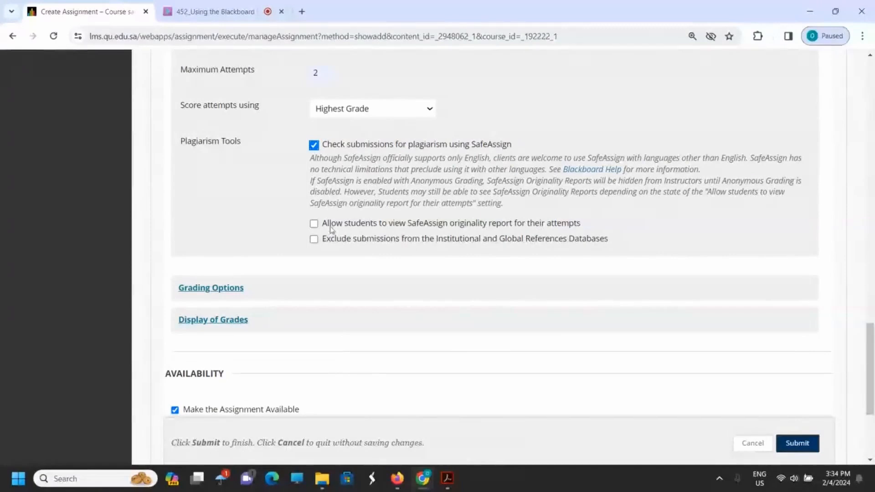
pyautogui.click(313, 225)
# Step: Expand the Grading Options and review the anonymous and delegated grading settings
pyautogui.scroll(-4, 572, 254)
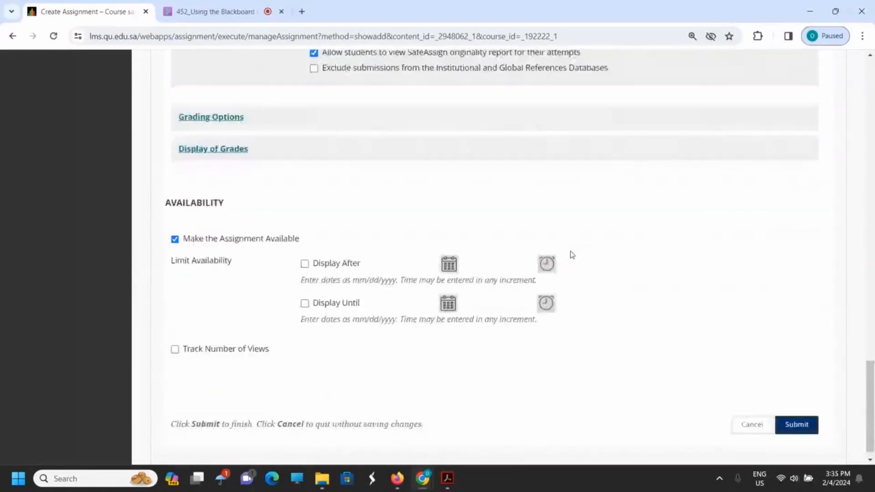
pyautogui.click(203, 120)
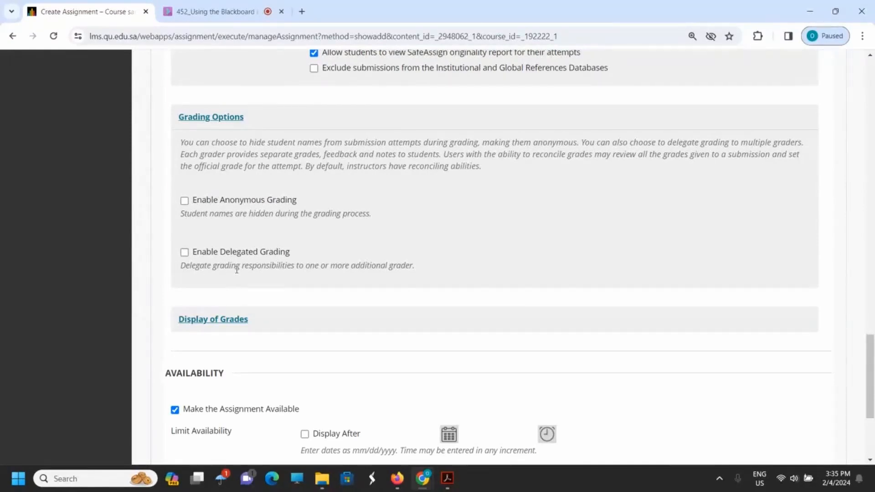
pyautogui.scroll(-3, 264, 234)
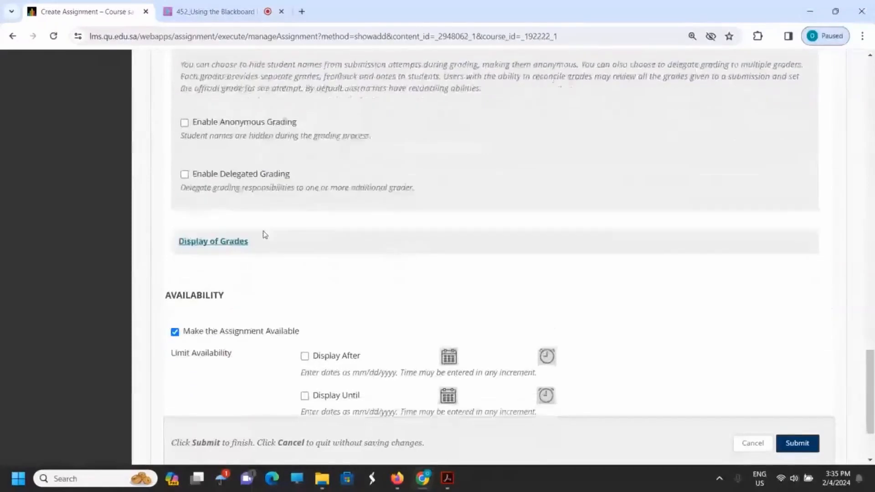
pyautogui.scroll(1, 265, 234)
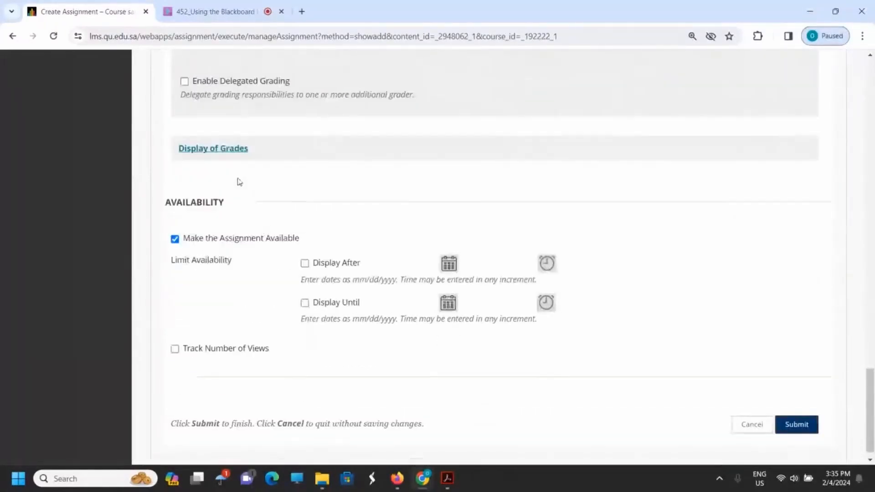
# Step: Expand Display of Grades and review its settings, including the Secondary display formats, keeping Secondary at None
pyautogui.click(212, 149)
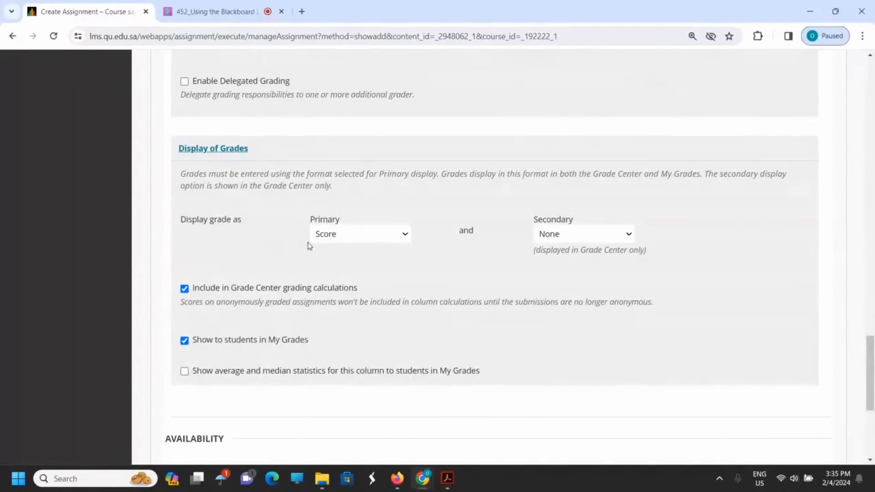
pyautogui.click(591, 235)
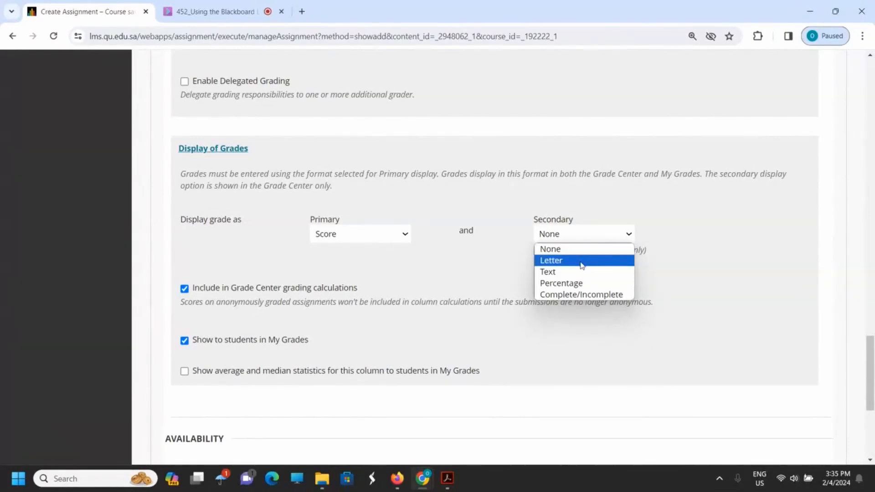
pyautogui.click(621, 201)
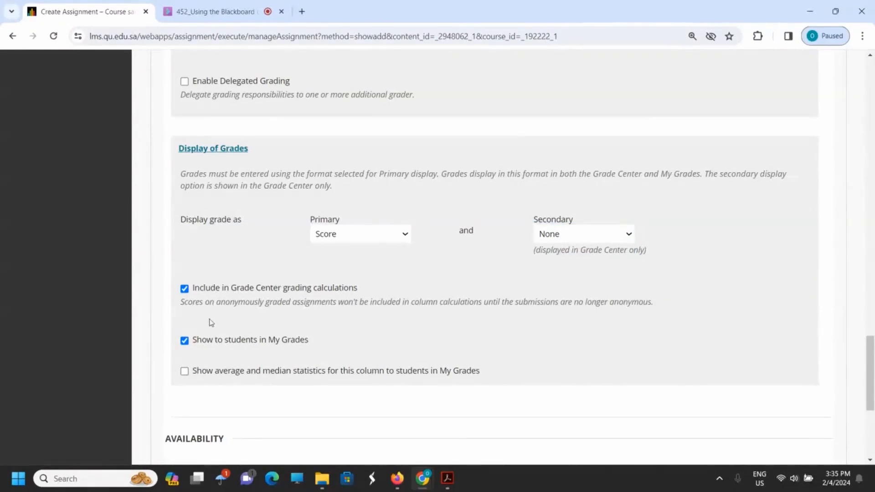
pyautogui.scroll(-1, 211, 322)
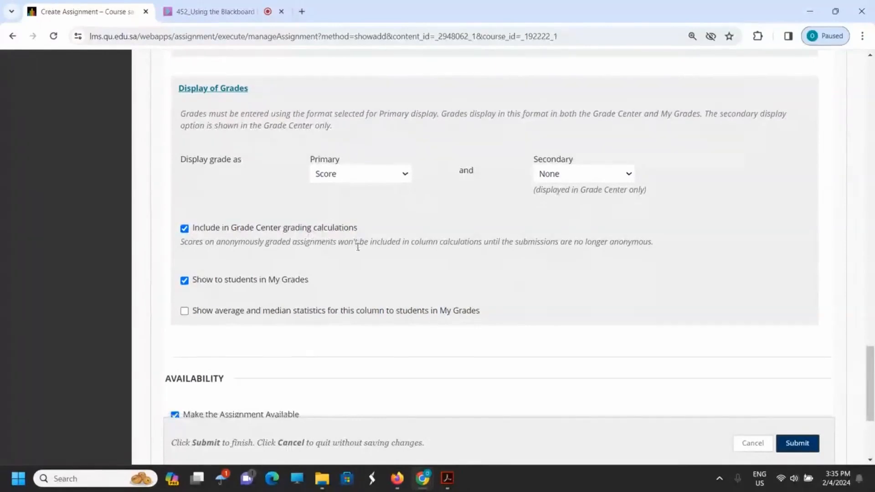
pyautogui.scroll(-1, 358, 246)
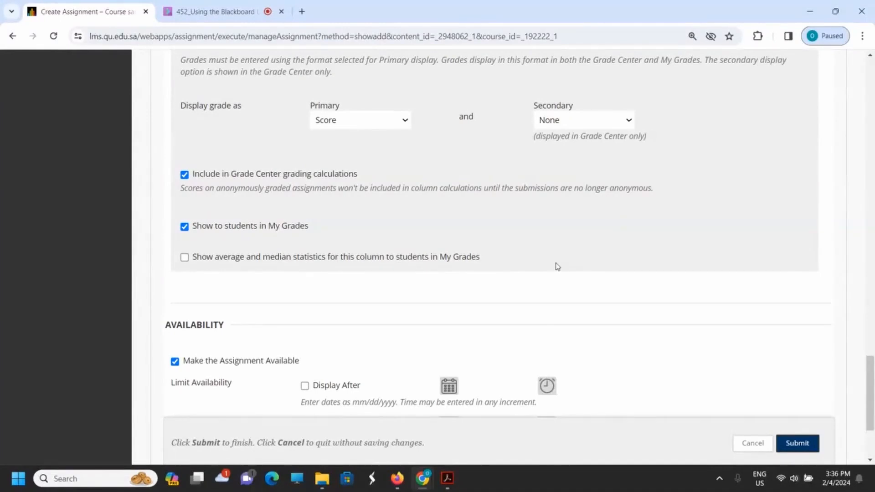
# Step: Enable the Display After and Display Until limits in the assignment's Availability section
pyautogui.scroll(-3, 556, 266)
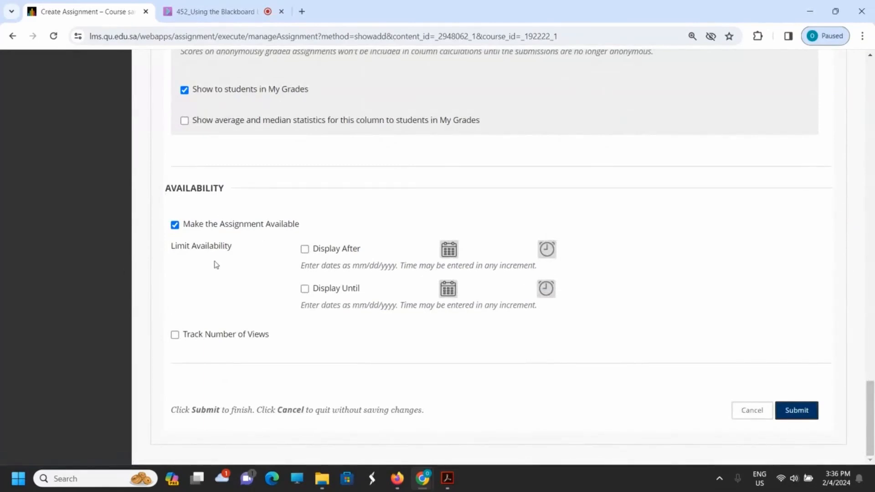
pyautogui.click(304, 249)
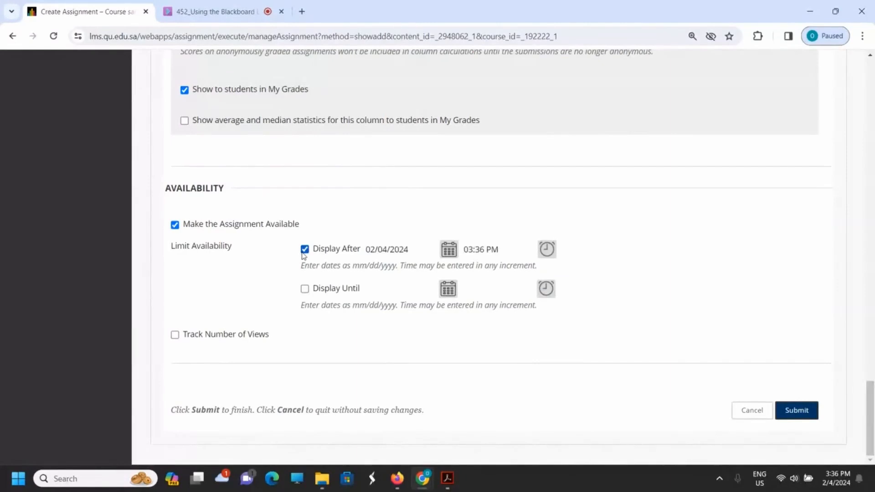
pyautogui.click(305, 289)
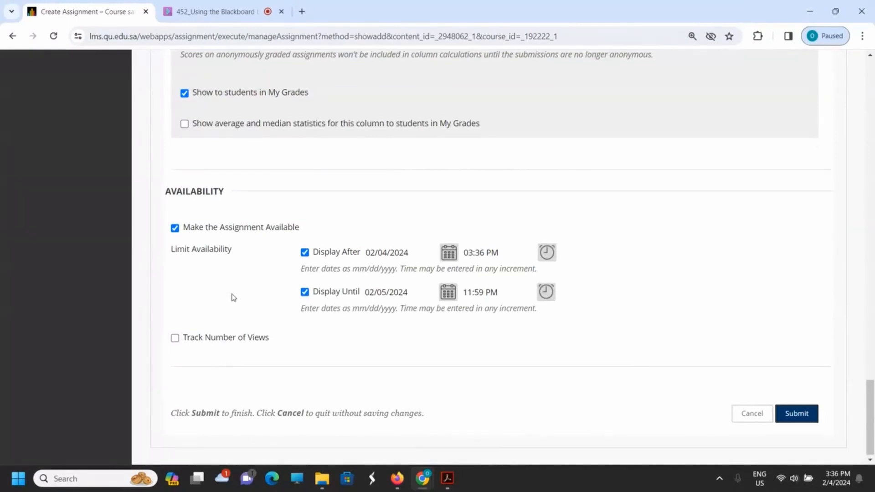
# Step: Review the Due Dates section's rule on late submissions and compare it with the availability limits
pyautogui.scroll(6, 233, 297)
pyautogui.scroll(15, 234, 299)
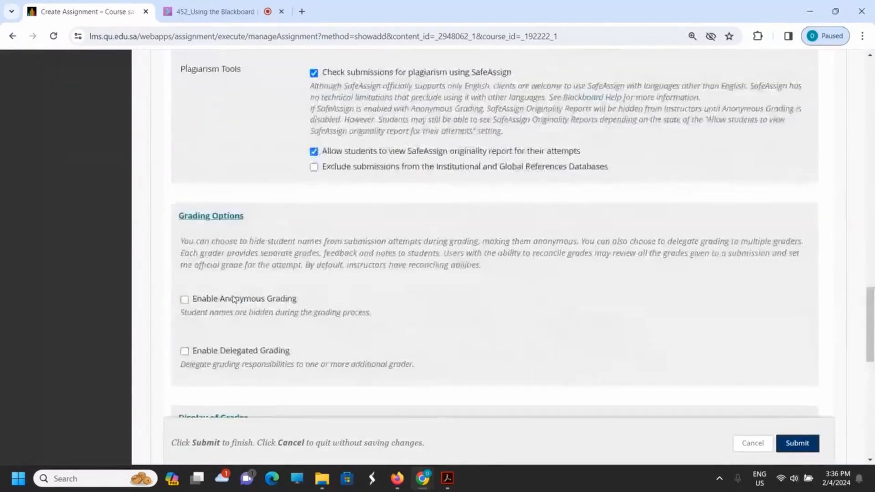
pyautogui.scroll(1, 234, 299)
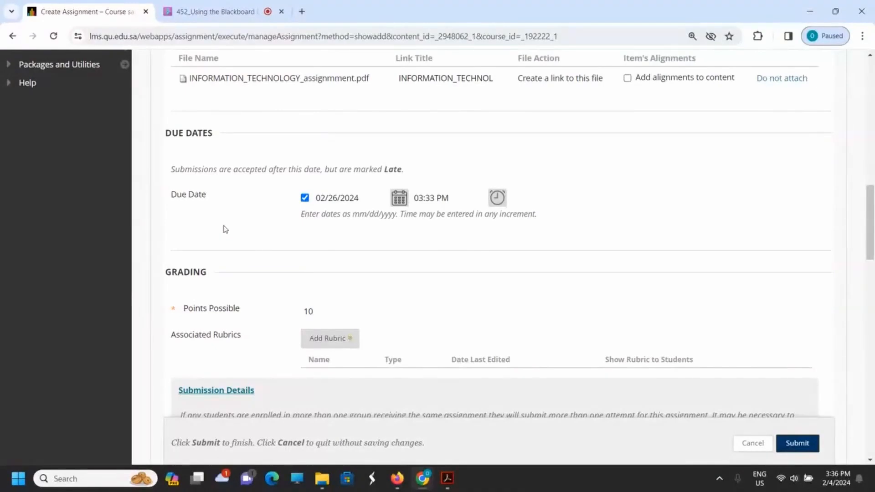
pyautogui.moveTo(353, 169); pyautogui.dragTo(403, 168)
pyautogui.click(424, 171)
pyautogui.scroll(-6, 833, 215)
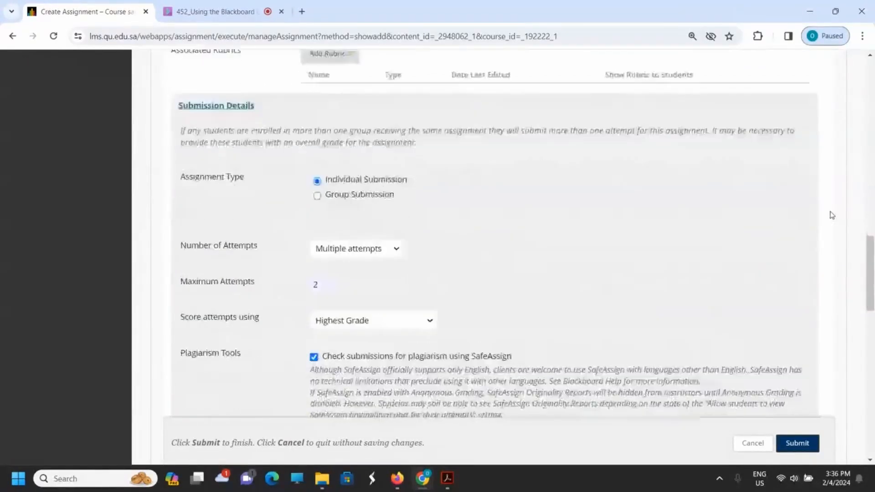
pyautogui.scroll(-10, 831, 215)
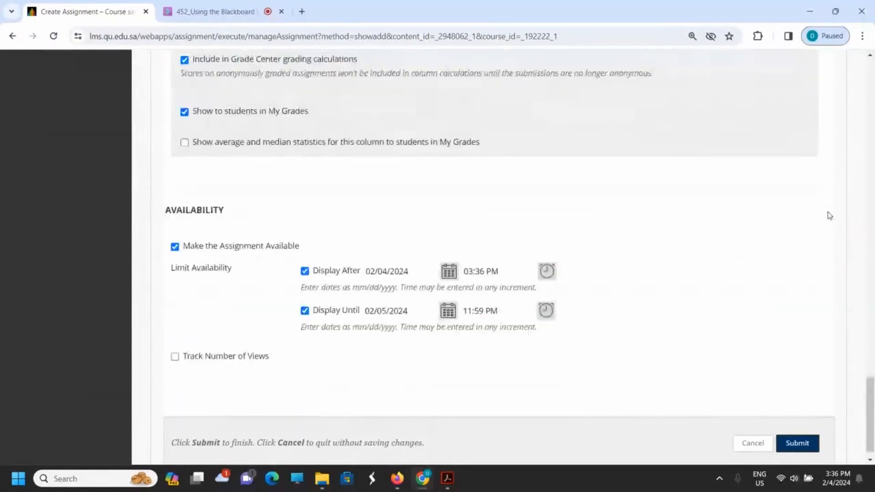
pyautogui.scroll(-1, 829, 216)
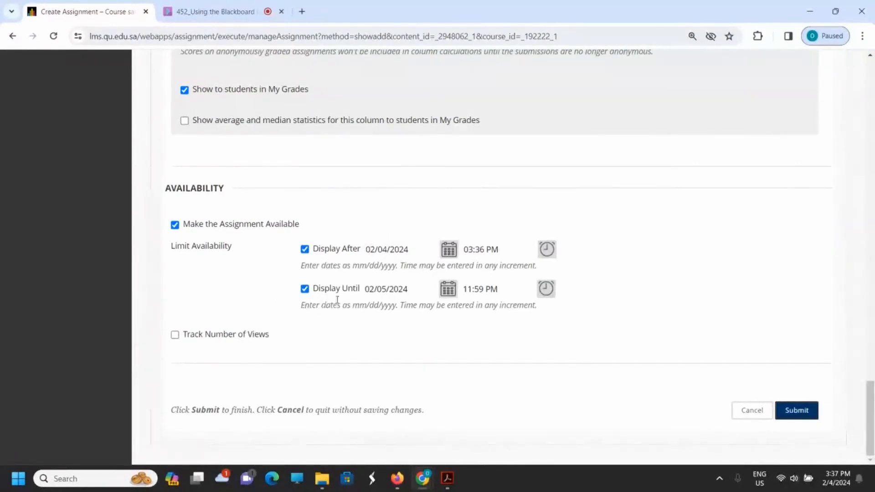
# Step: Disable both the Display Until and Display After limits in the Availability section
pyautogui.click(379, 296)
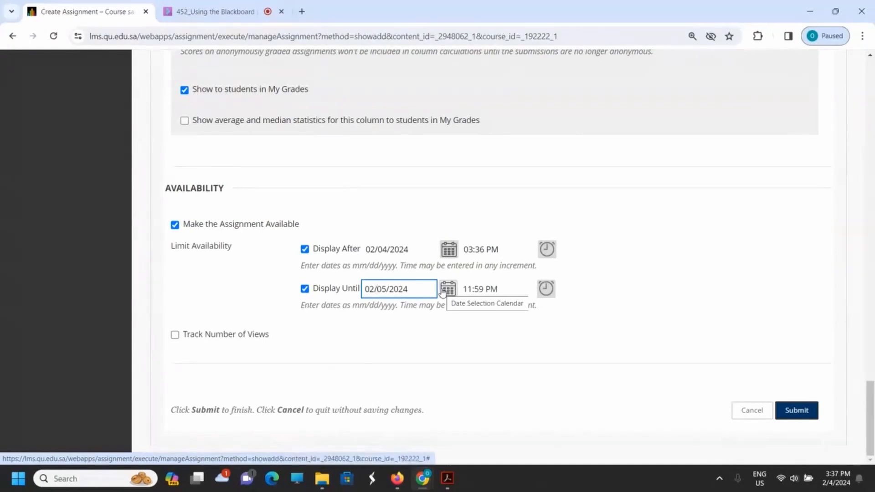
pyautogui.click(305, 290)
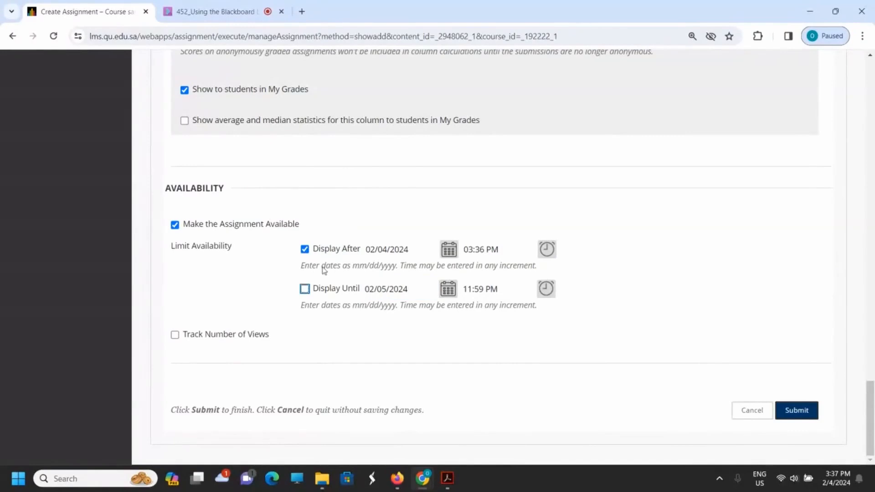
pyautogui.click(305, 249)
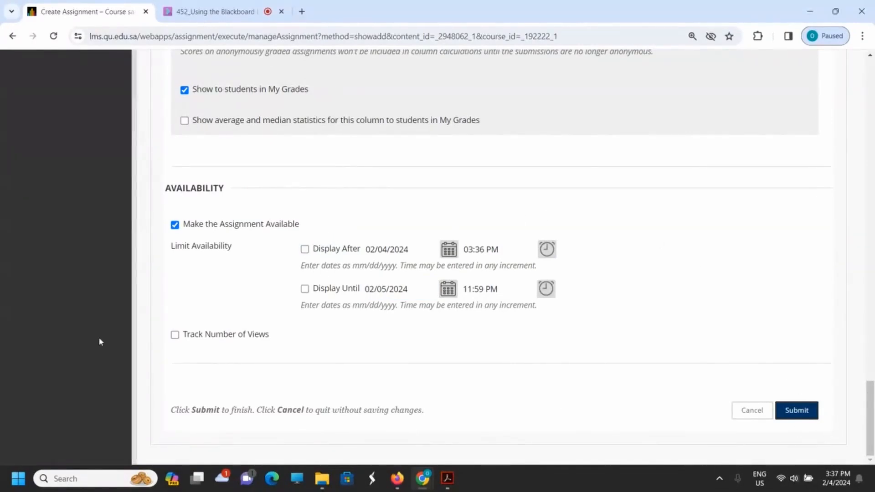
# Step: Enable Track Number of Views and submit the form to create the assignment
pyautogui.click(175, 335)
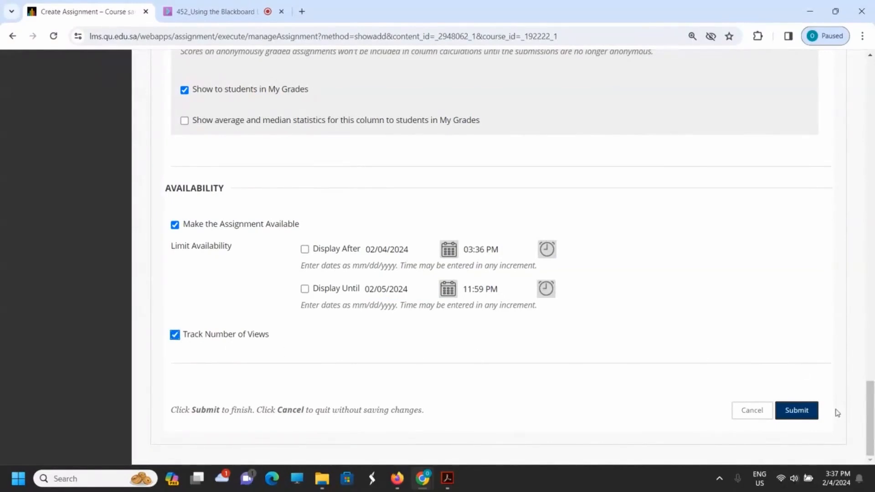
pyautogui.click(803, 417)
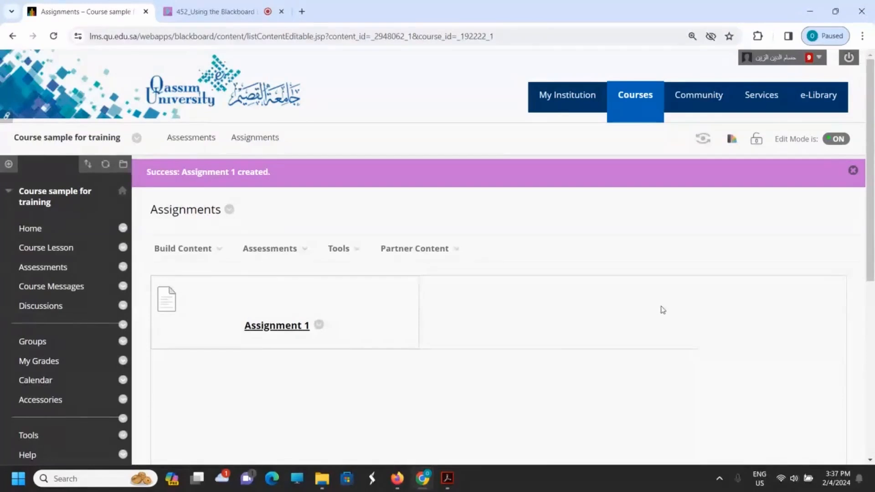
# Step: Open the course Calendar and check the February 2024 month for the new assignment's due date entry
pyautogui.click(40, 385)
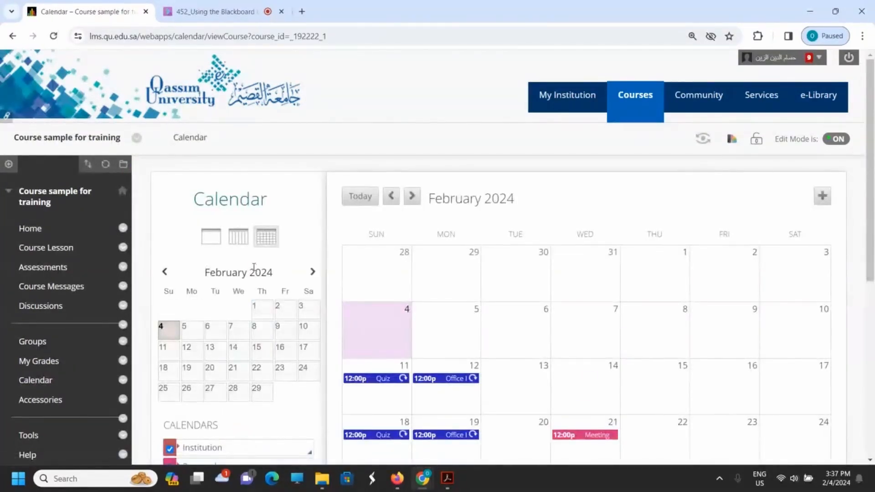
pyautogui.scroll(-3, 254, 267)
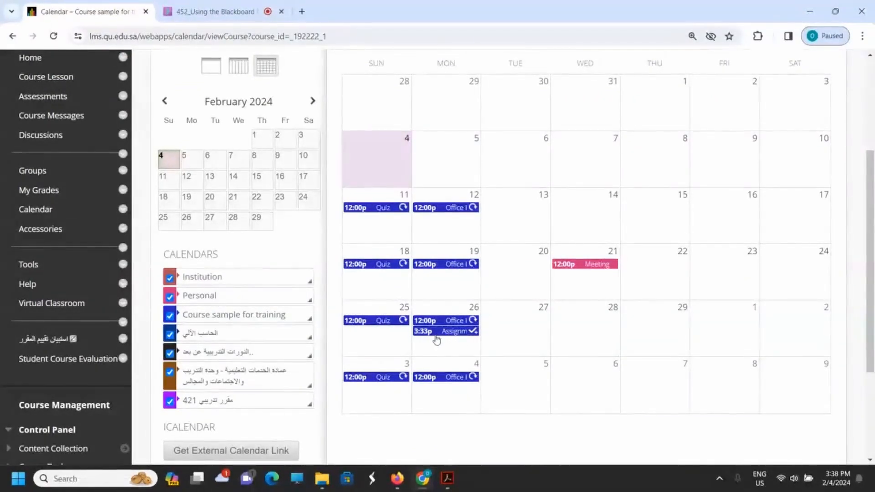
pyautogui.scroll(3, 428, 339)
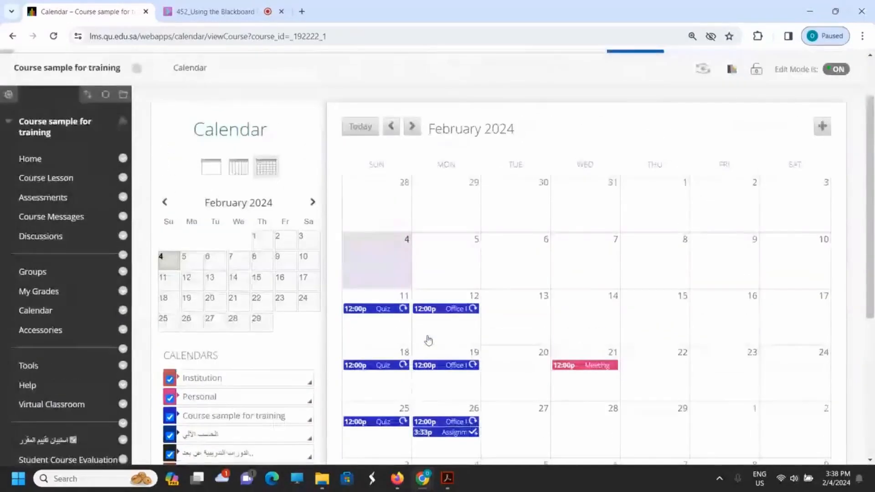
# Step: Open the Assignment 1 entry on February 26 to check its due date, close it without changes, and return to the course Home page
pyautogui.scroll(-1, 428, 339)
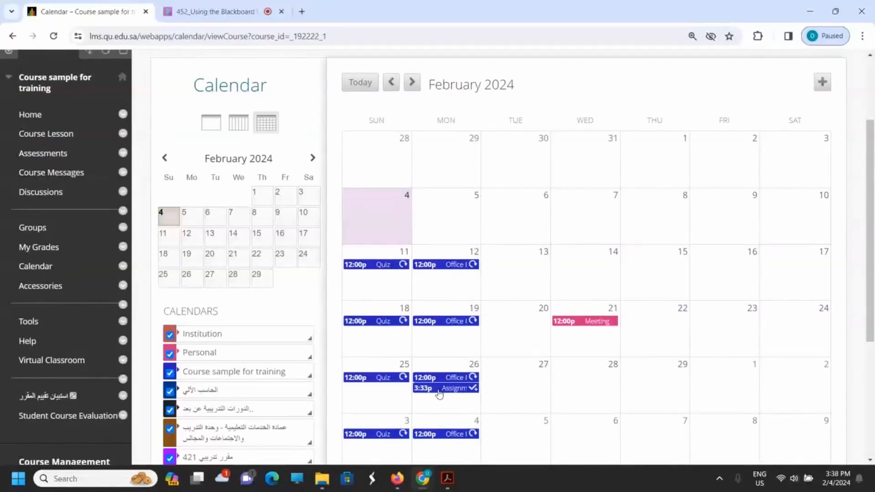
pyautogui.click(438, 393)
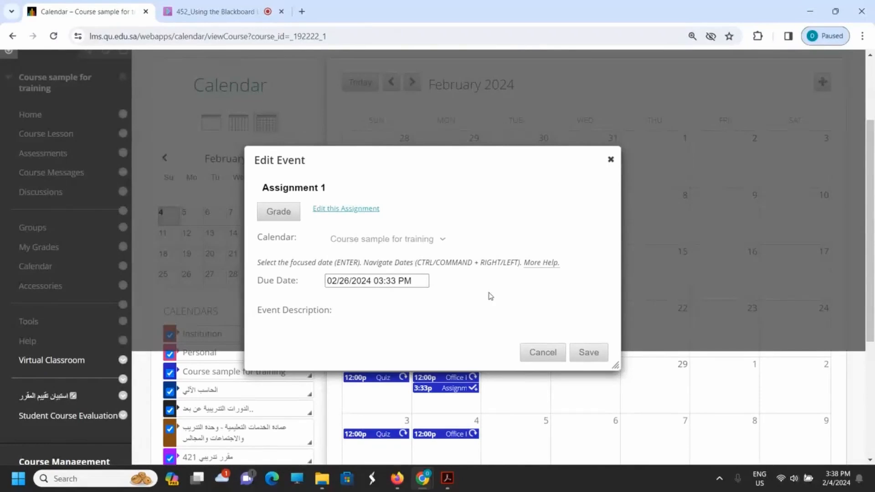
pyautogui.click(546, 358)
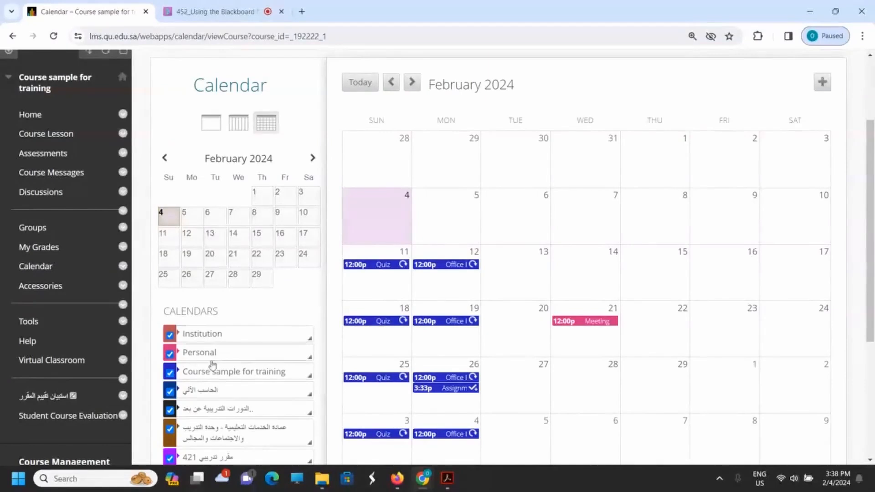
pyautogui.click(33, 123)
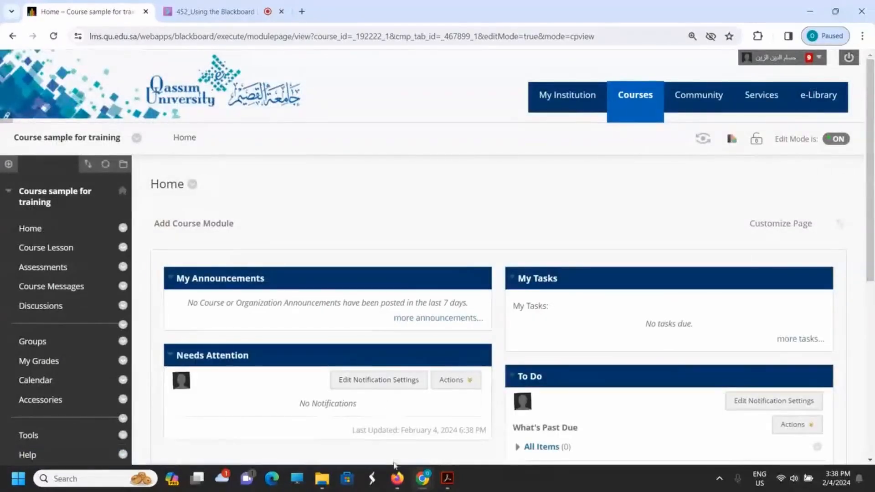
# Step: Switch to the student session in Firefox, reload the course page and open its Assessments area
pyautogui.moveTo(396, 476)
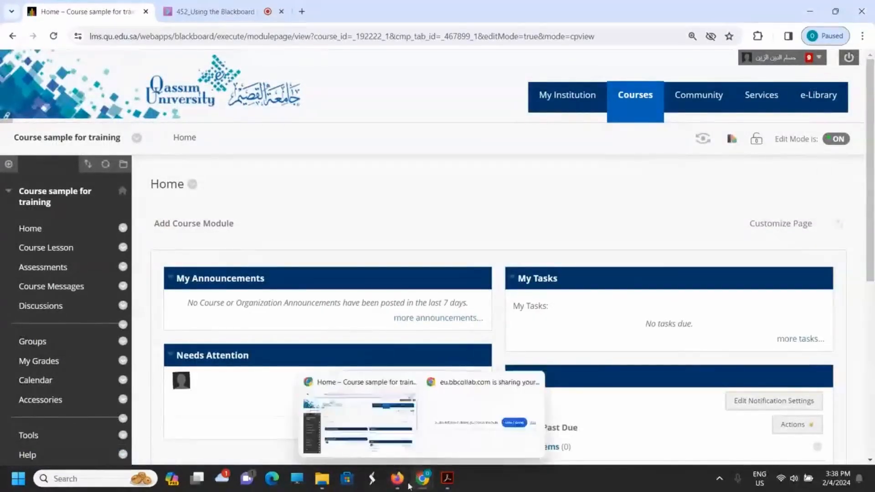
pyautogui.click(398, 481)
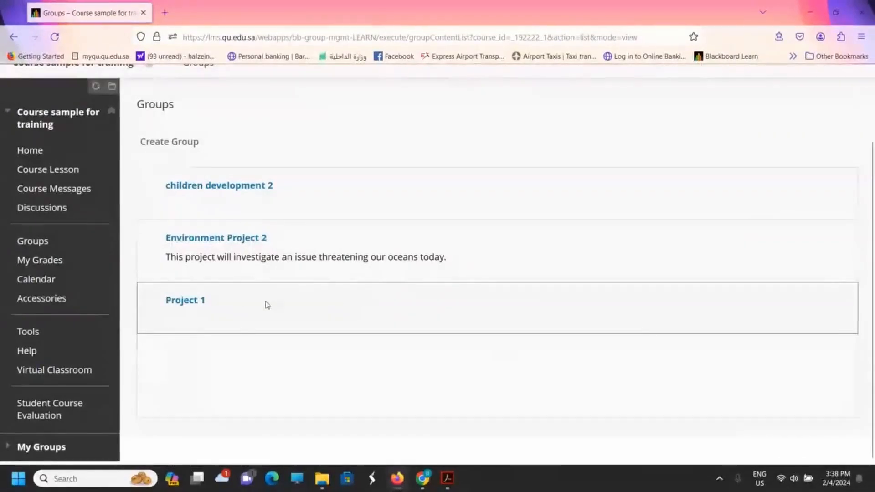
pyautogui.scroll(2, 198, 287)
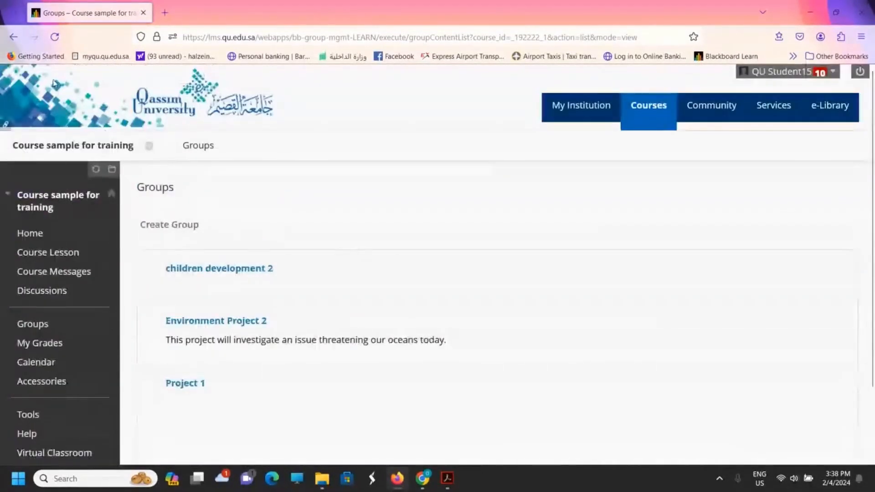
pyautogui.click(54, 39)
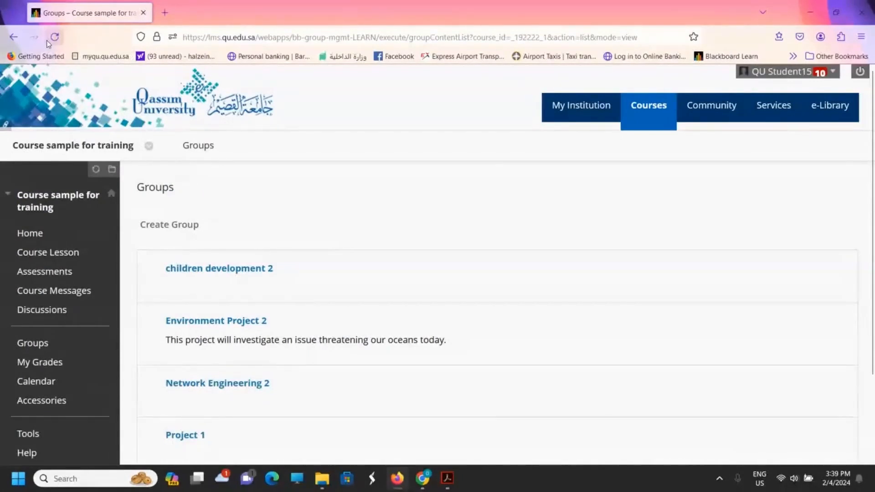
pyautogui.click(57, 272)
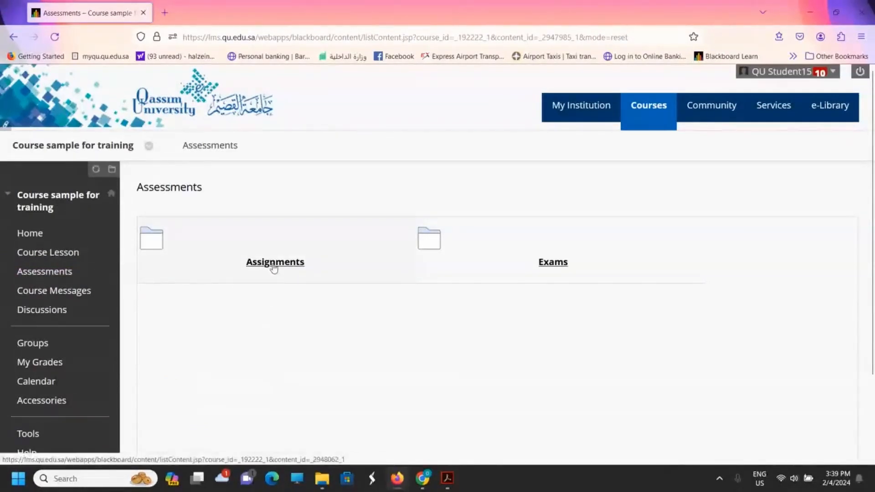
# Step: Check the student's course Home page To Do list and the February 2024 Calendar for the assignment's due date entry
pyautogui.click(28, 234)
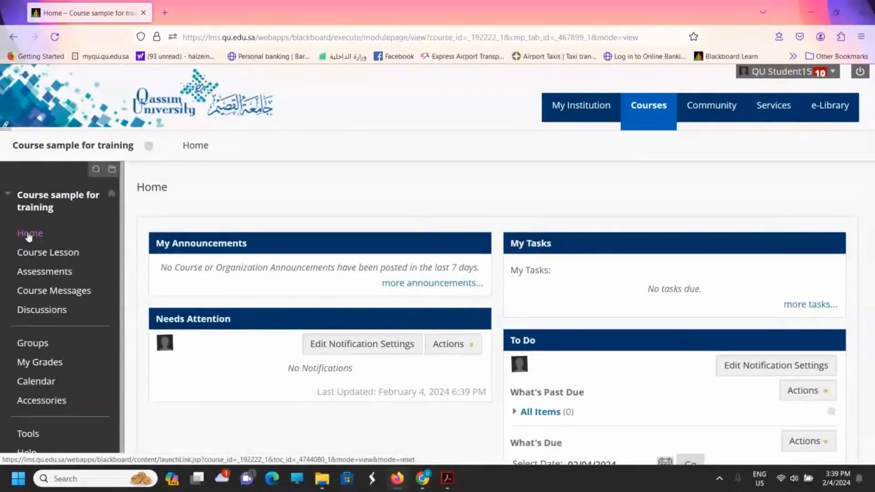
pyautogui.scroll(-2, 28, 235)
pyautogui.scroll(-3, 29, 235)
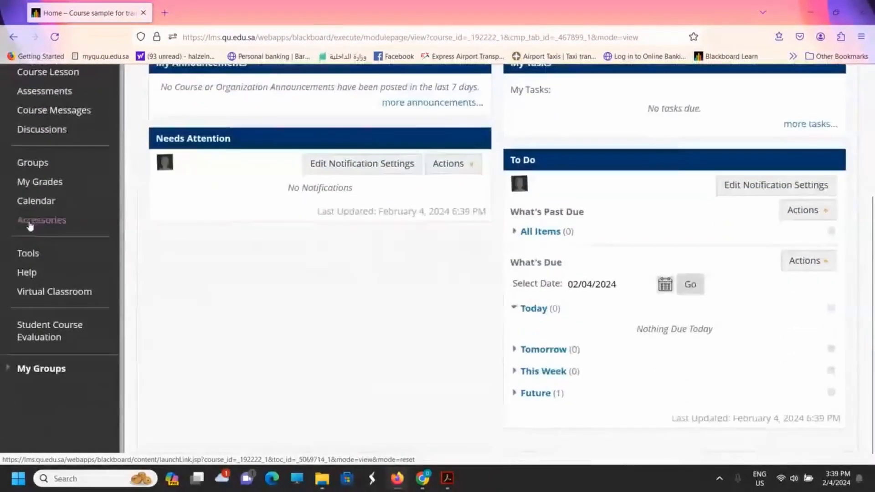
pyautogui.click(32, 211)
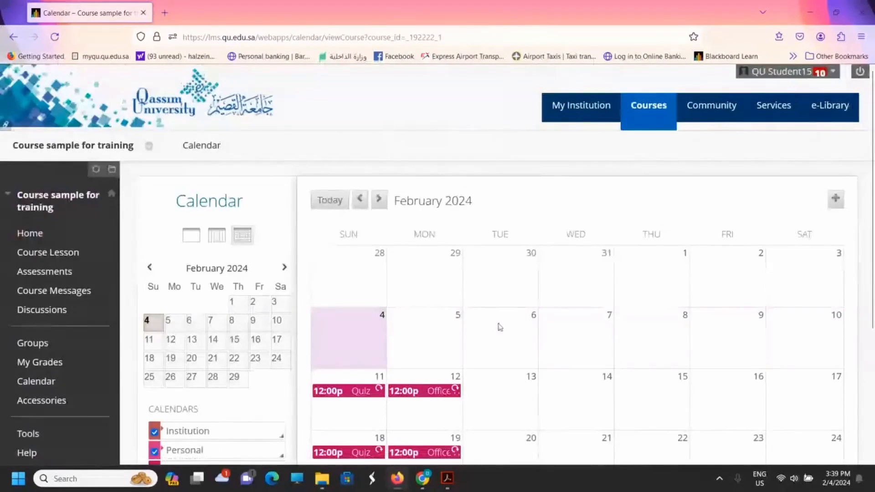
pyautogui.scroll(-1, 500, 327)
pyautogui.scroll(-4, 500, 327)
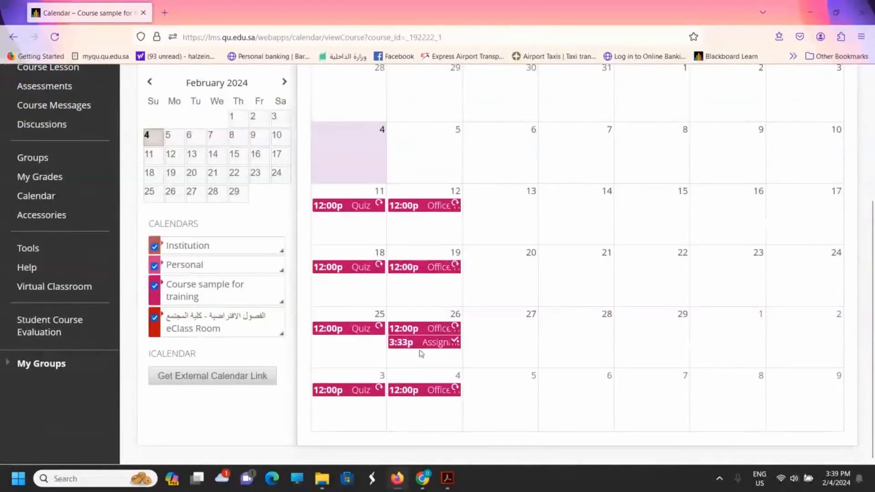
pyautogui.scroll(5, 416, 354)
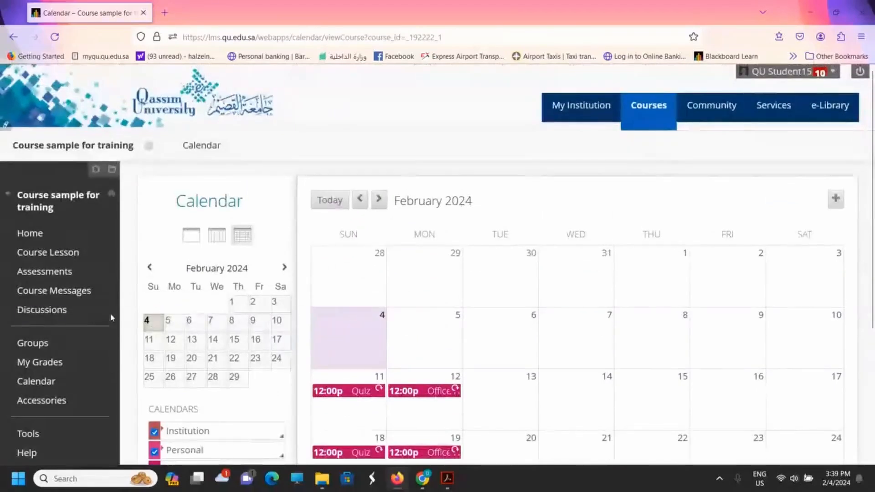
# Step: Open Assignment 1 from the Assignments folder in Assessments, read its description and open its submission page
pyautogui.click(35, 282)
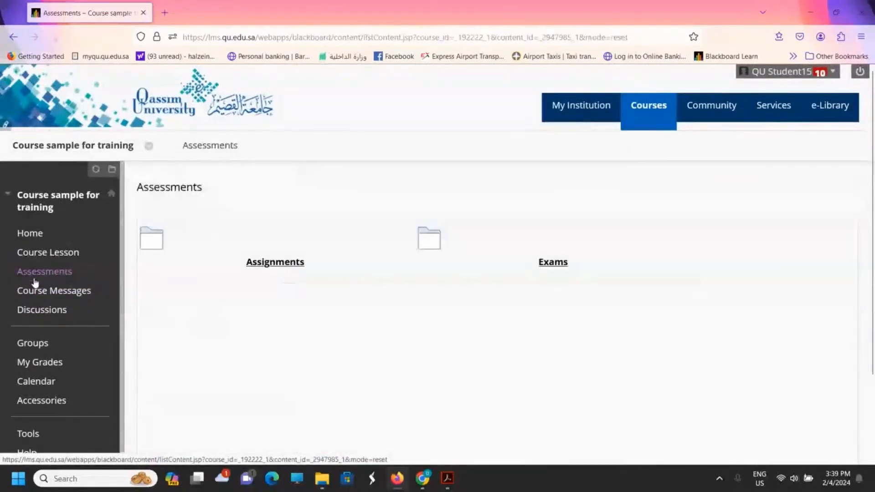
pyautogui.click(284, 262)
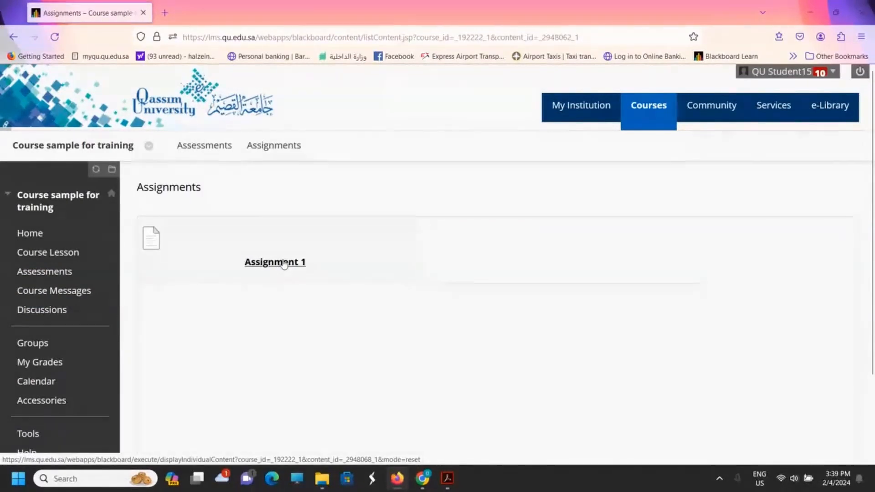
pyautogui.click(284, 263)
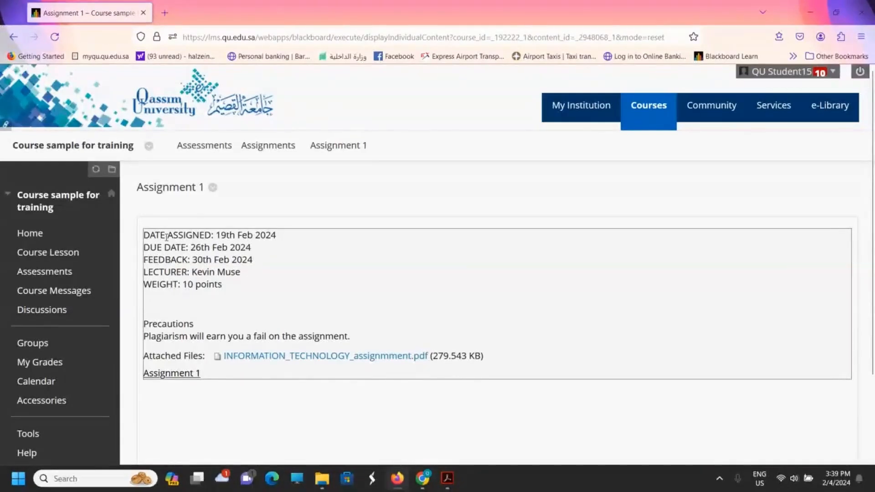
pyautogui.moveTo(167, 237); pyautogui.dragTo(214, 235)
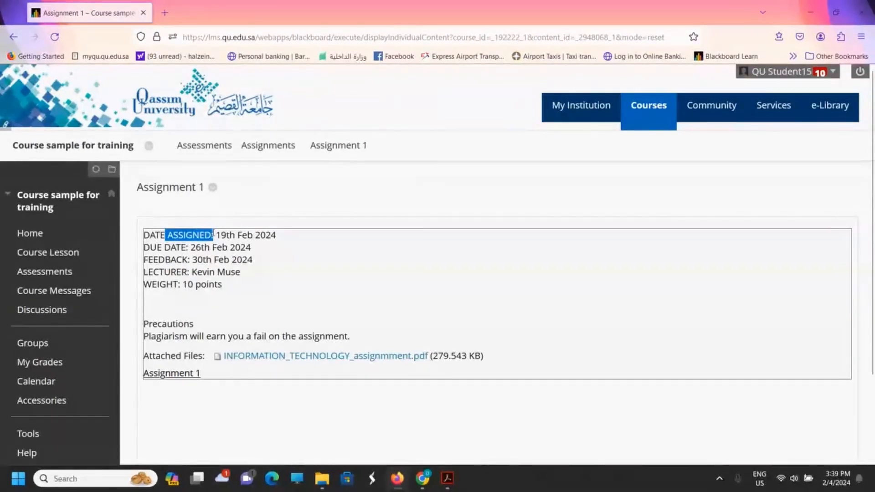
pyautogui.click(221, 234)
pyautogui.scroll(-2, 449, 312)
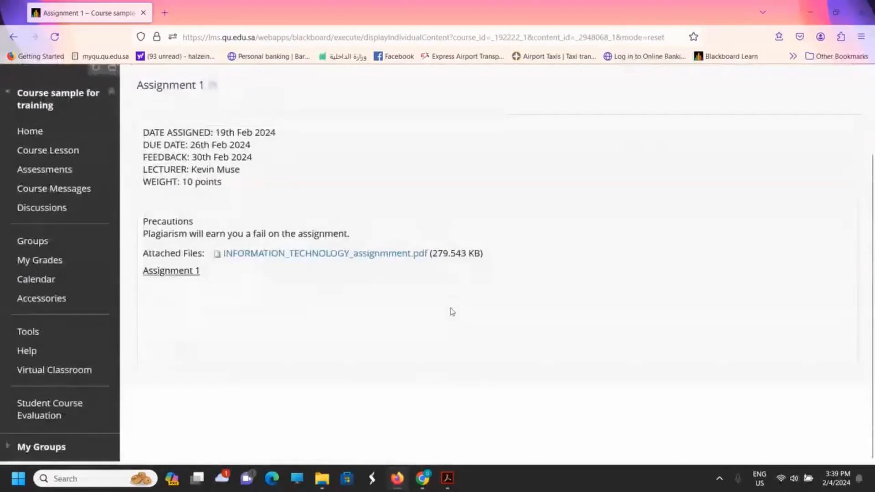
pyautogui.click(187, 272)
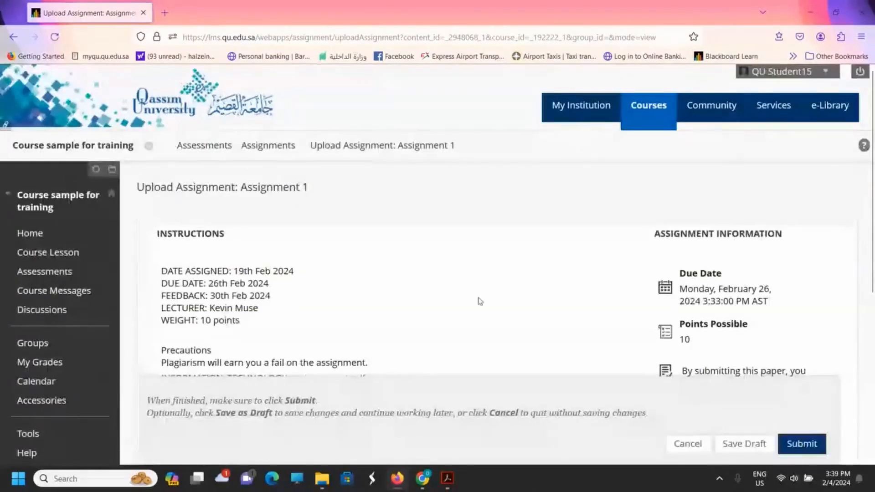
# Step: Review the submission page's instructions, due date, points possible, SafeAssign agreement and submission options
pyautogui.scroll(-1, 479, 301)
pyautogui.scroll(-5, 479, 301)
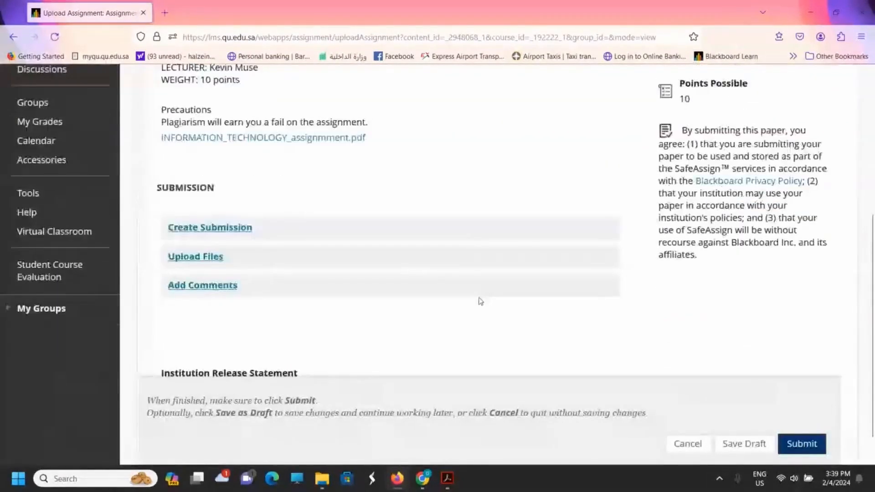
pyautogui.scroll(5, 477, 302)
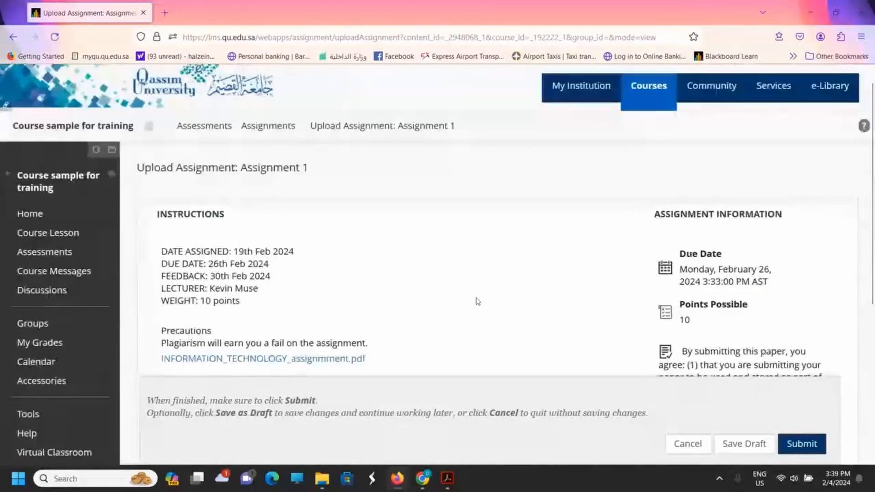
pyautogui.scroll(-3, 478, 302)
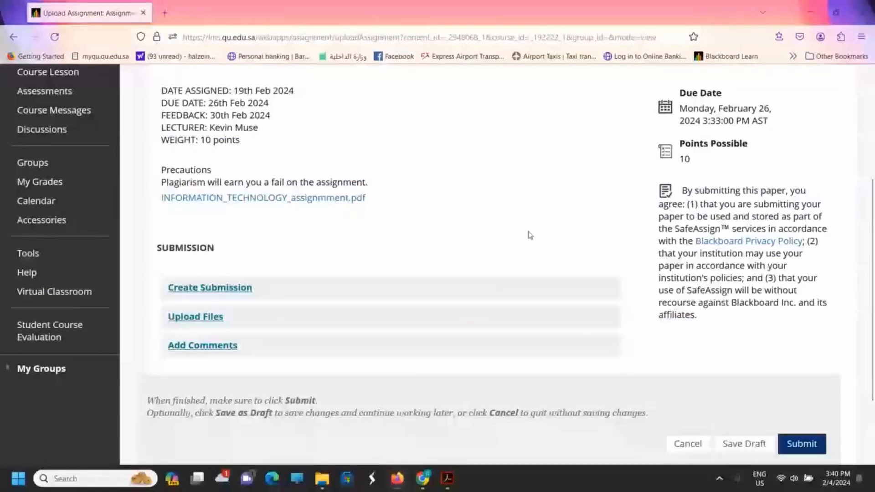
pyautogui.scroll(2, 530, 235)
pyautogui.scroll(-2, 529, 236)
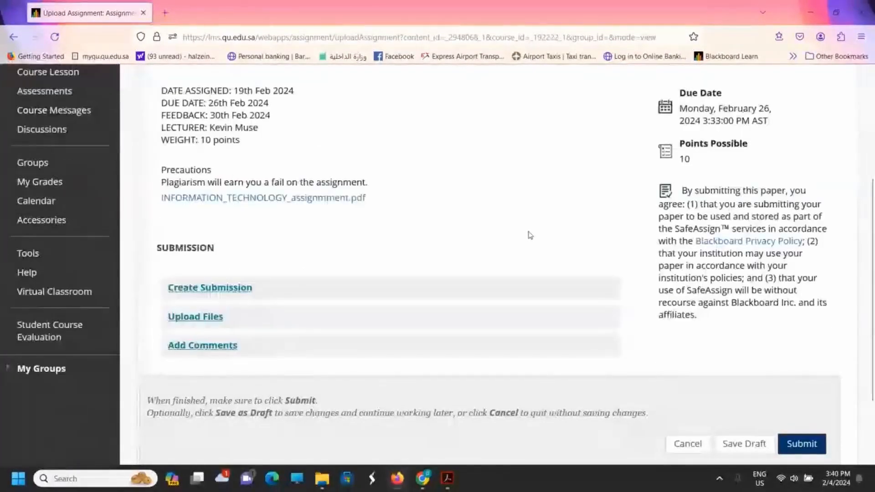
pyautogui.scroll(3, 529, 235)
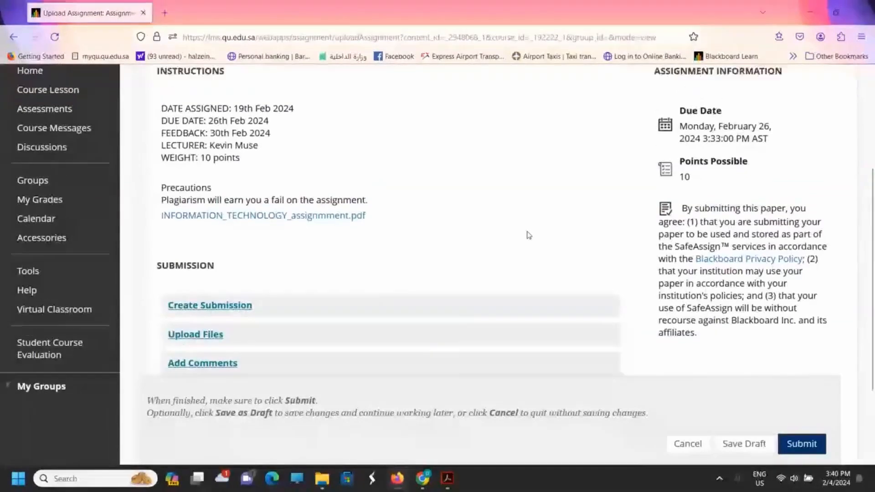
pyautogui.scroll(-3, 529, 235)
pyautogui.scroll(-2, 529, 235)
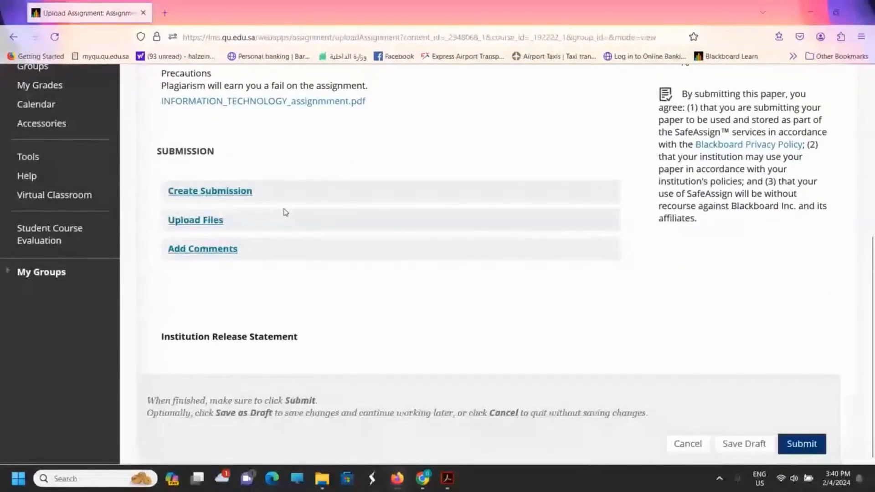
# Step: Open the Create Submission text editor and place the cursor in its body, leaving the text empty
pyautogui.click(203, 195)
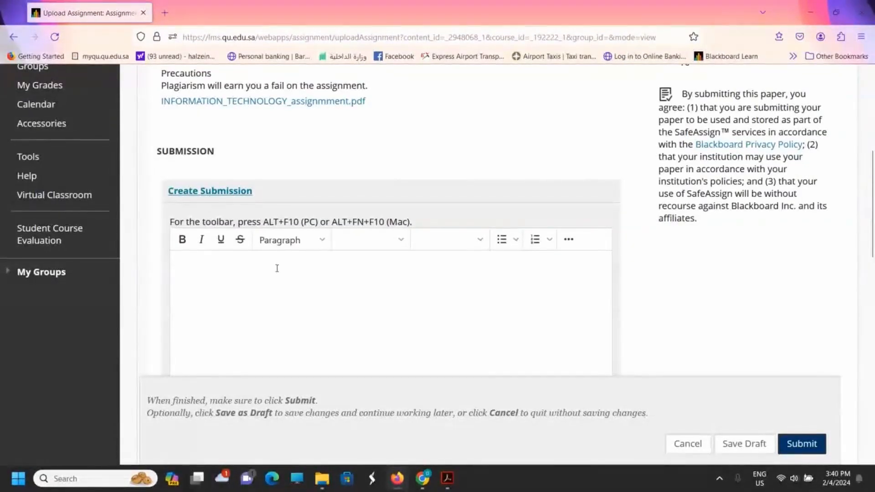
pyautogui.click(258, 281)
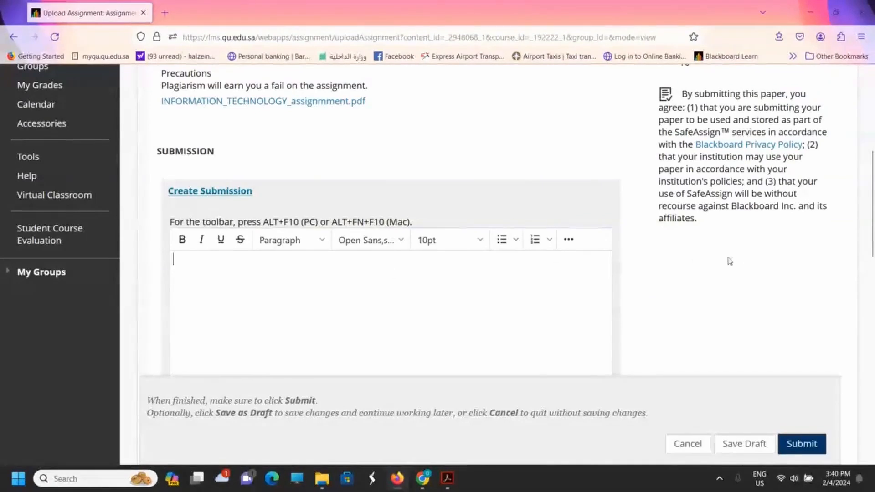
pyautogui.scroll(-5, 715, 269)
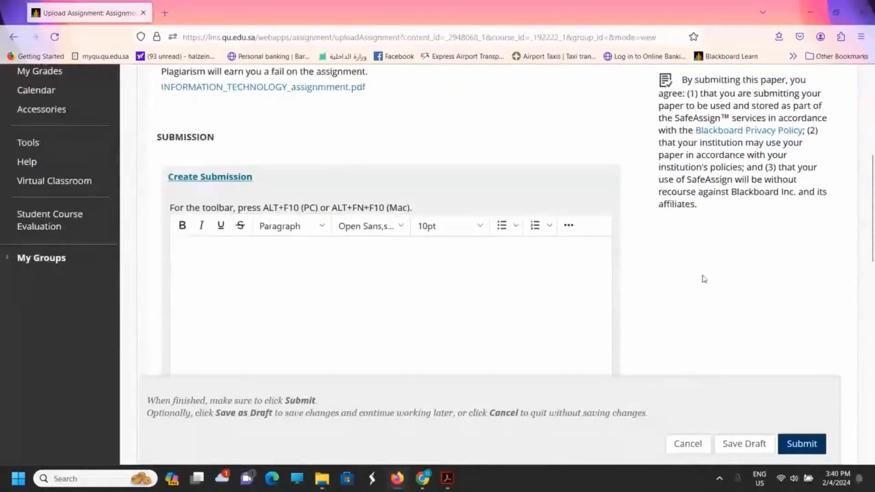
pyautogui.scroll(-5, 702, 278)
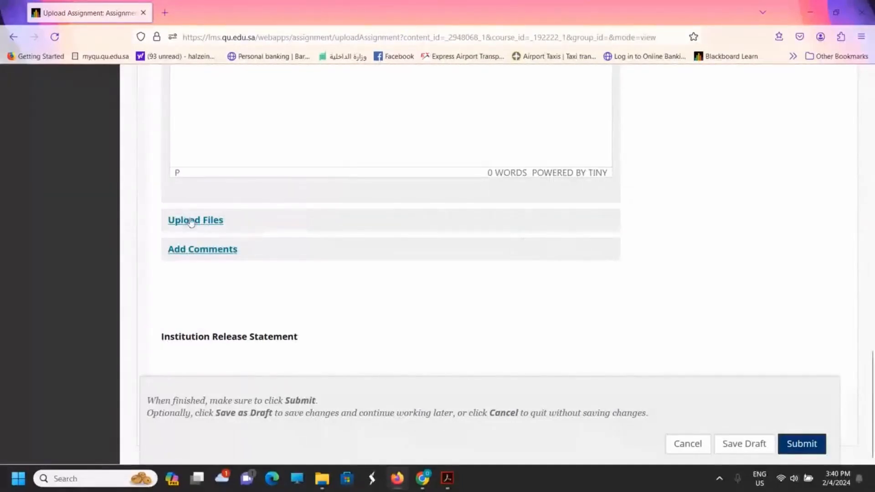
# Step: Attach the local file INFORMATION_TECHNOLOGY_MANAGEMENT_ASSIGN.pdf to the submission under Upload Files
pyautogui.click(193, 222)
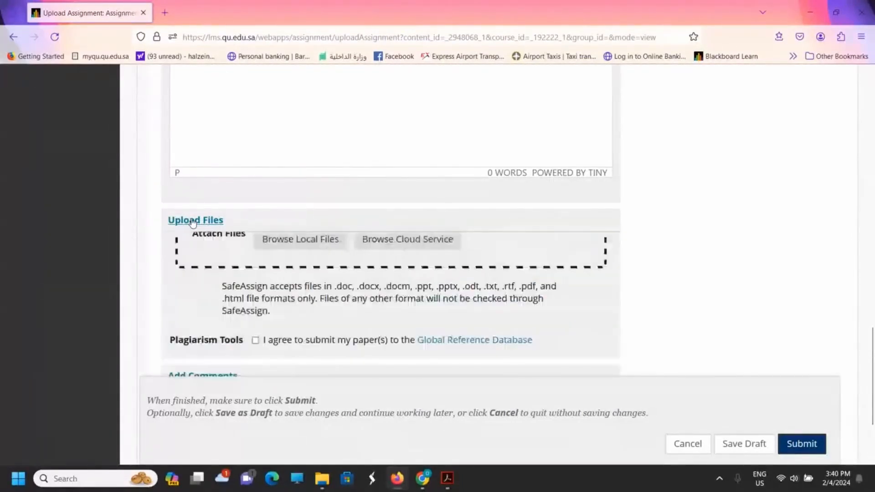
pyautogui.click(288, 275)
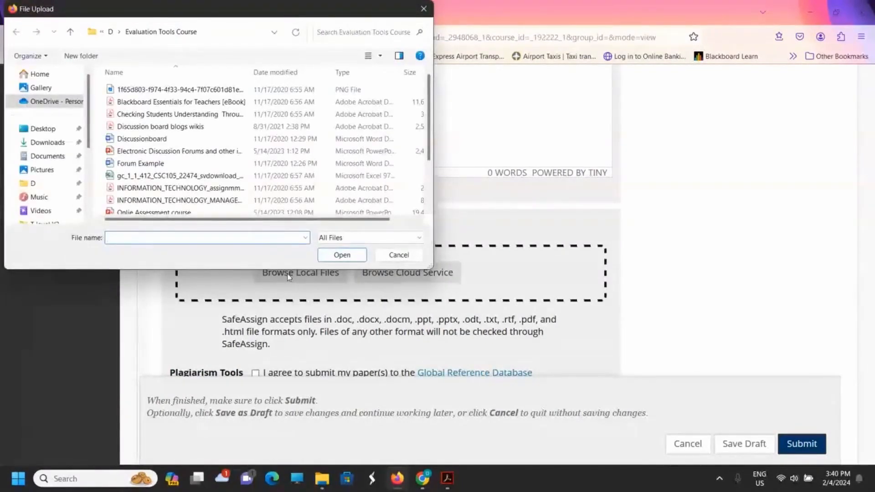
pyautogui.click(205, 201)
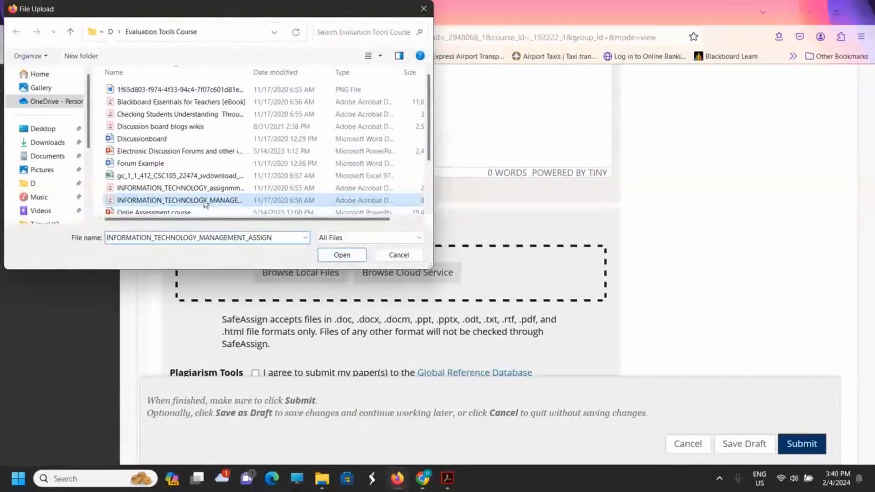
pyautogui.click(342, 255)
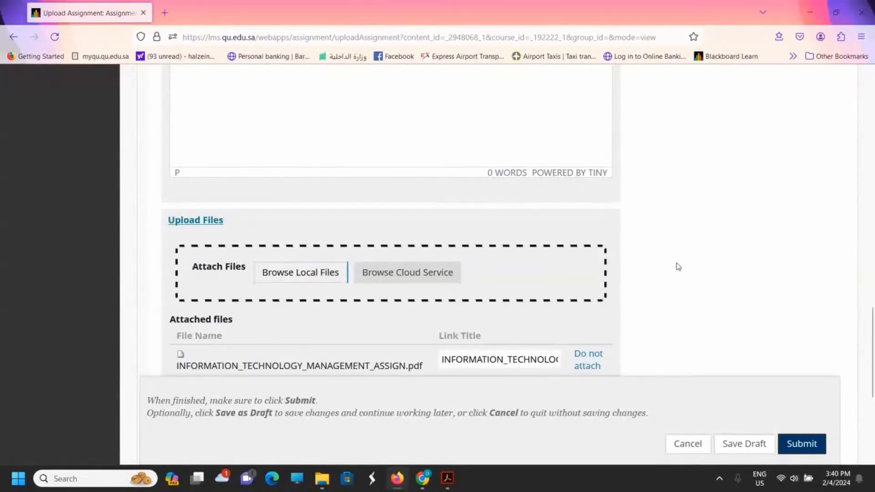
pyautogui.scroll(-3, 677, 267)
pyautogui.scroll(-3, 678, 267)
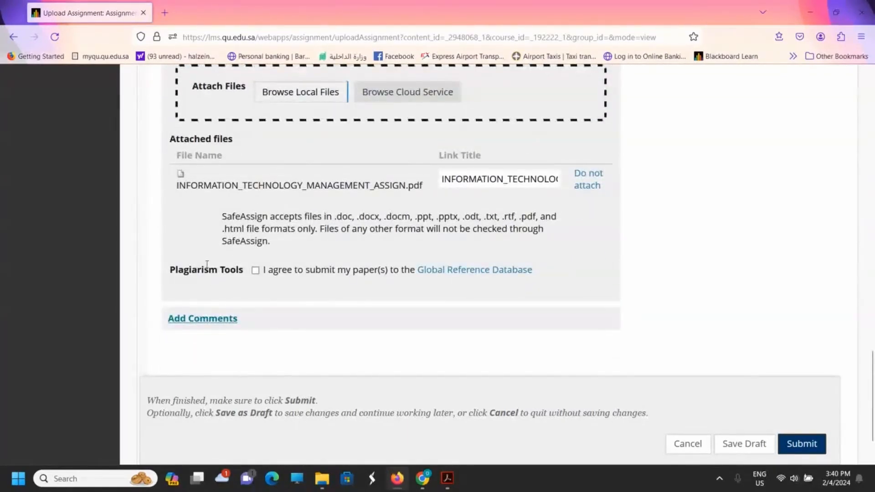
# Step: Agree to submit the paper to the Global Reference Database, check over the submission page, and submit the assignment
pyautogui.click(255, 273)
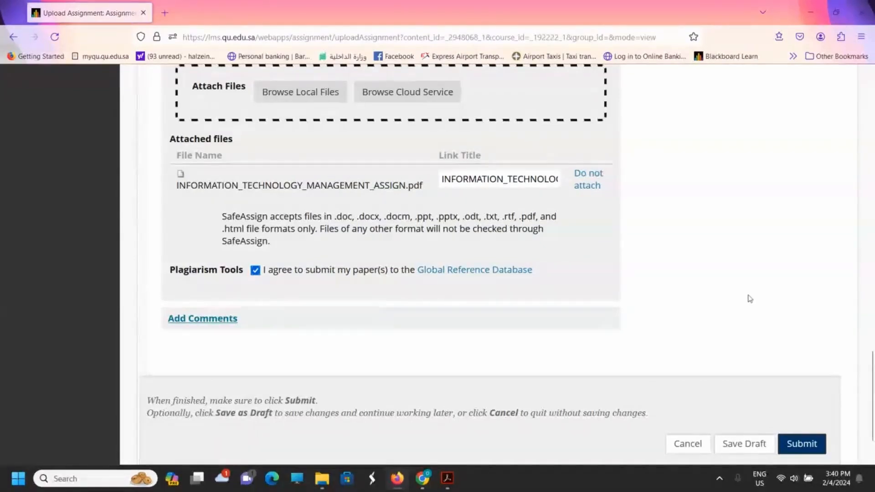
pyautogui.scroll(10, 710, 298)
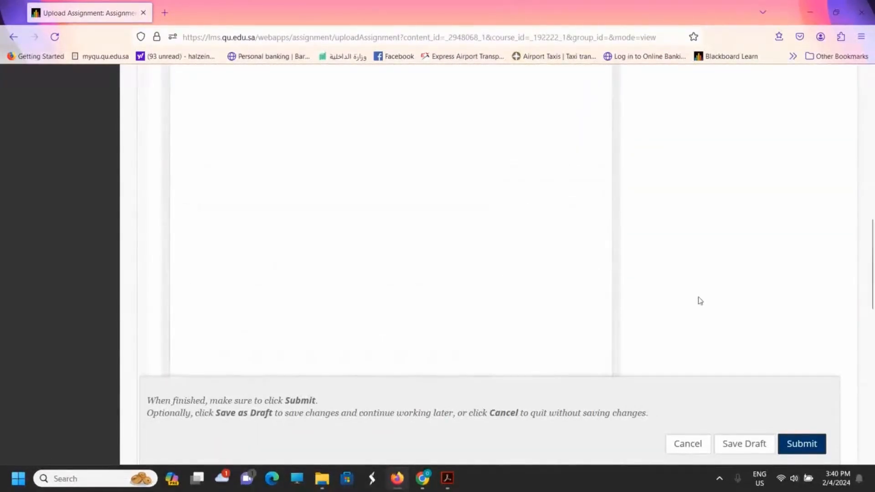
pyautogui.scroll(4, 699, 301)
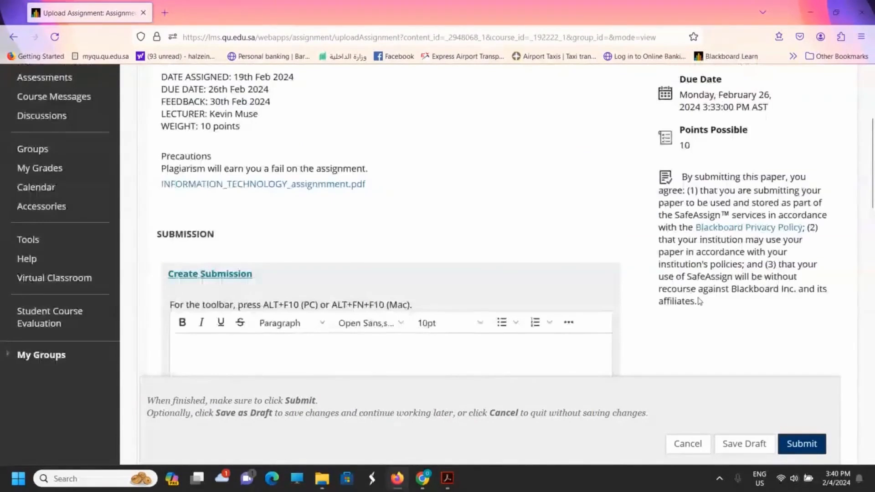
pyautogui.scroll(5, 699, 301)
pyautogui.scroll(-15, 698, 299)
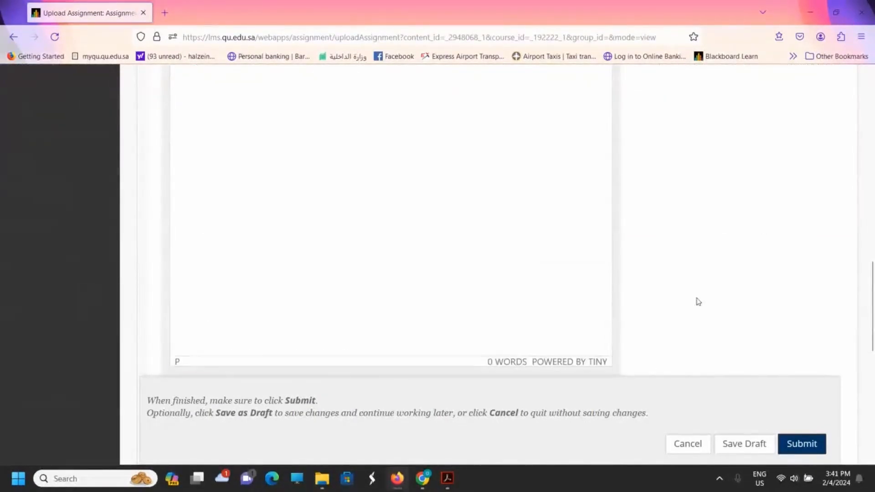
pyautogui.scroll(-9, 698, 301)
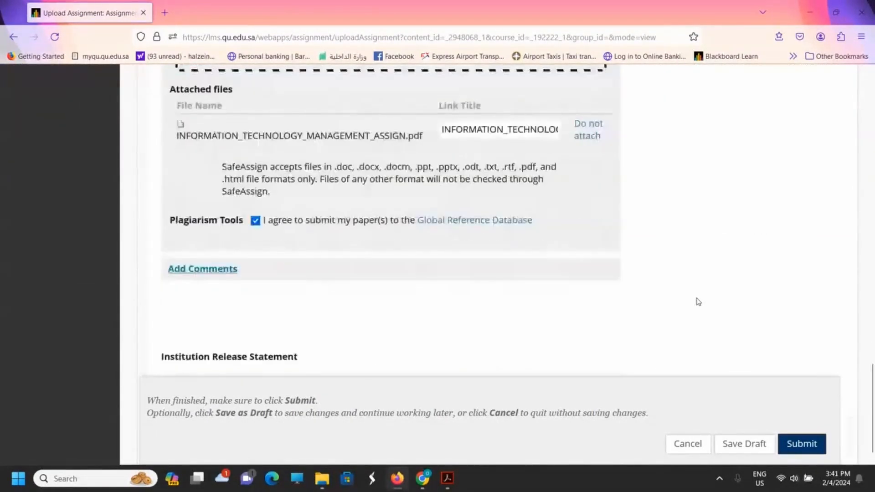
pyautogui.scroll(-1, 698, 301)
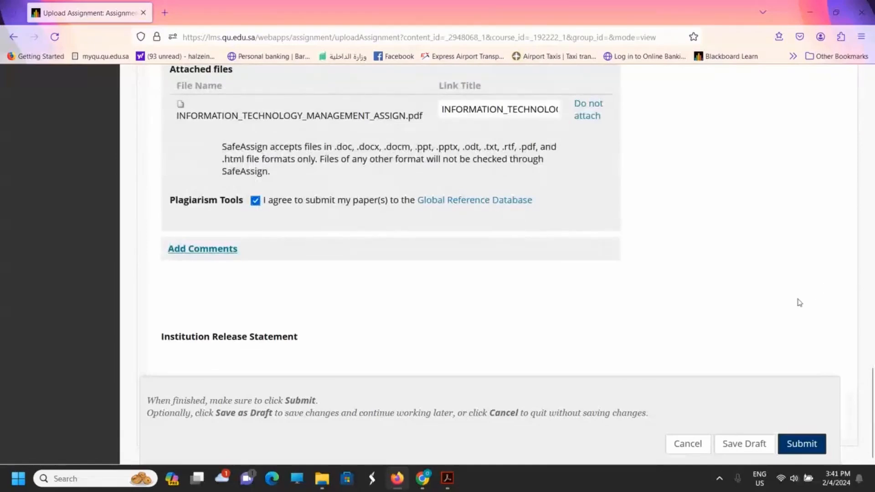
pyautogui.click(804, 445)
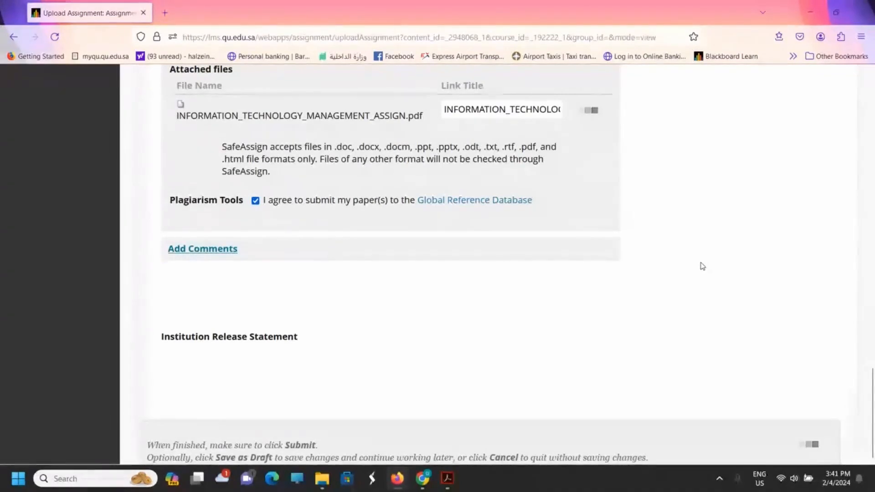